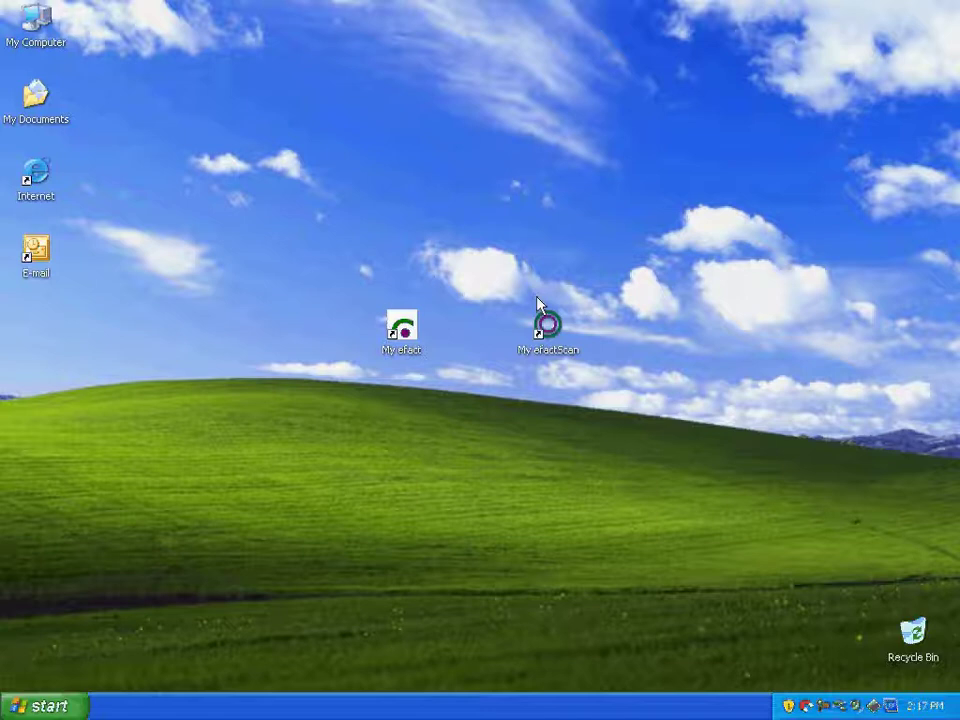
# Launch efactScan from its My efactScan desktop shortcut
pyautogui.doubleClick(547, 327)
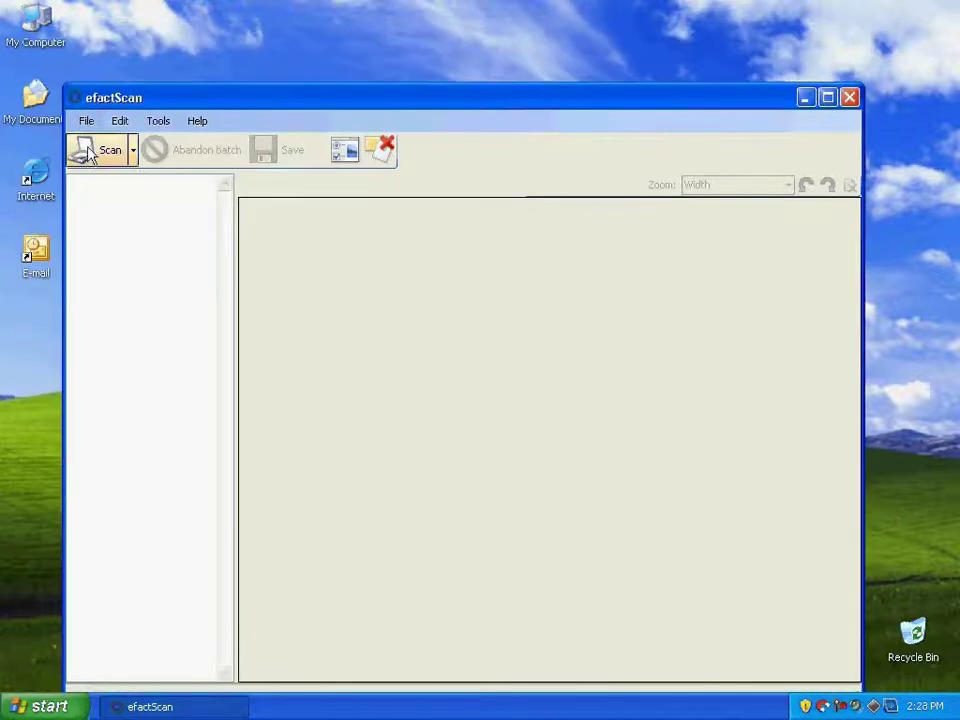
# Scan the loaded mortgage pages into a new 21-page batch
pyautogui.click(88, 152)
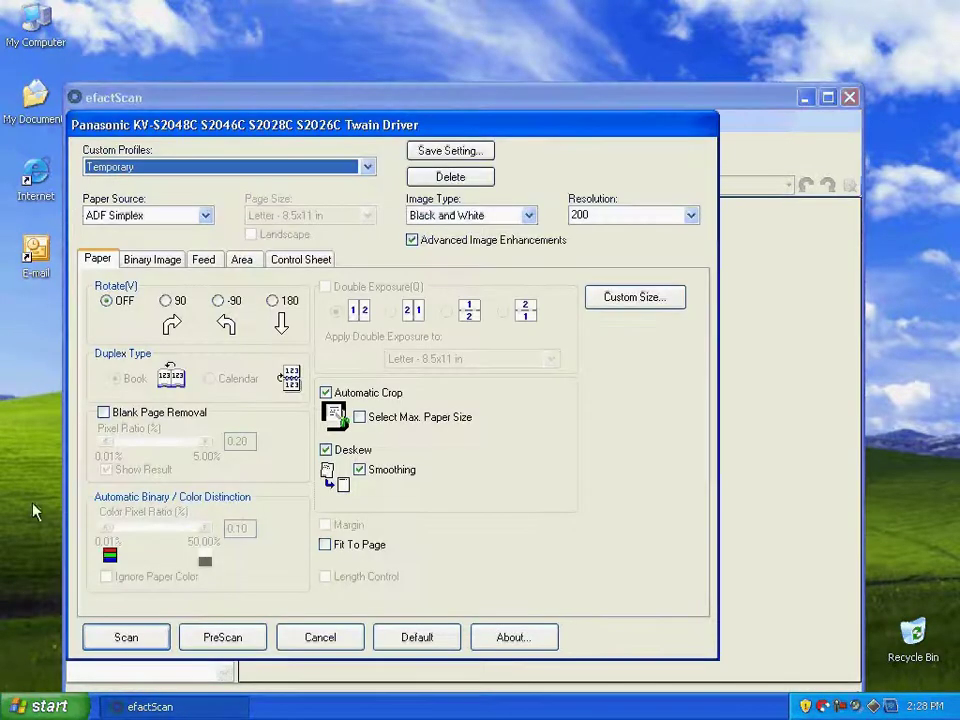
pyautogui.click(128, 640)
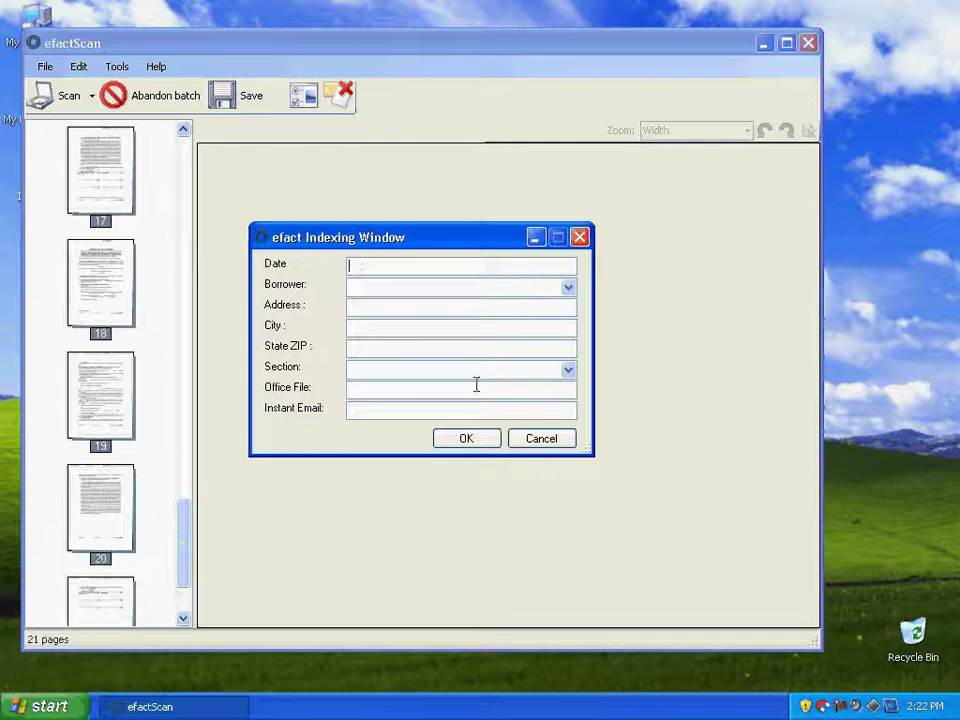
# Dismiss the indexing form and review pages 1 to 3 of the batch
pyautogui.click(553, 441)
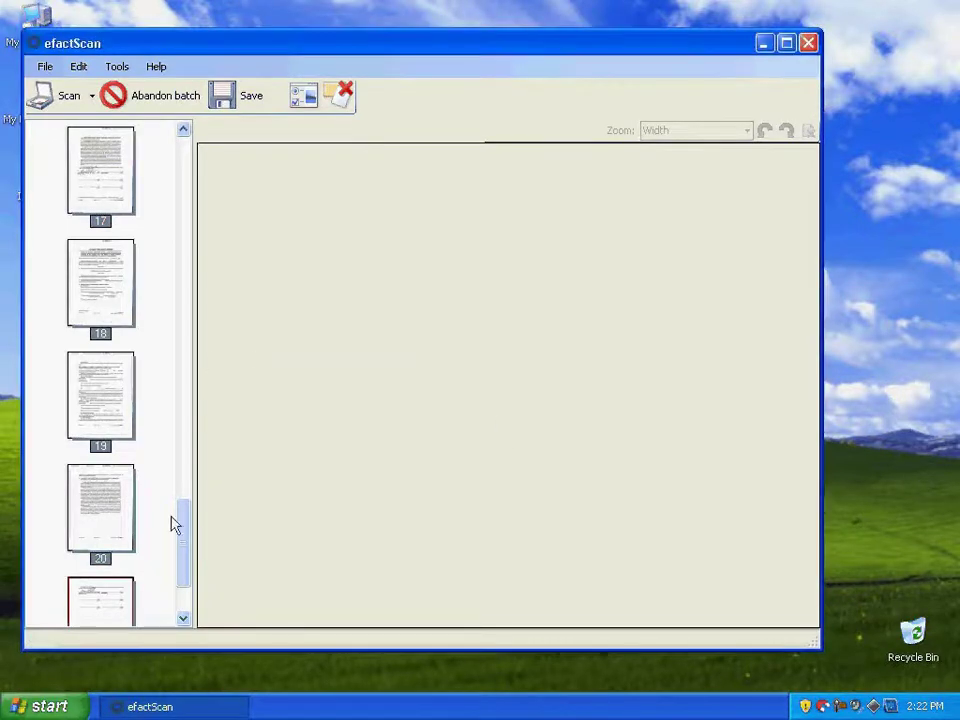
pyautogui.moveTo(184, 527); pyautogui.dragTo(186, 167)
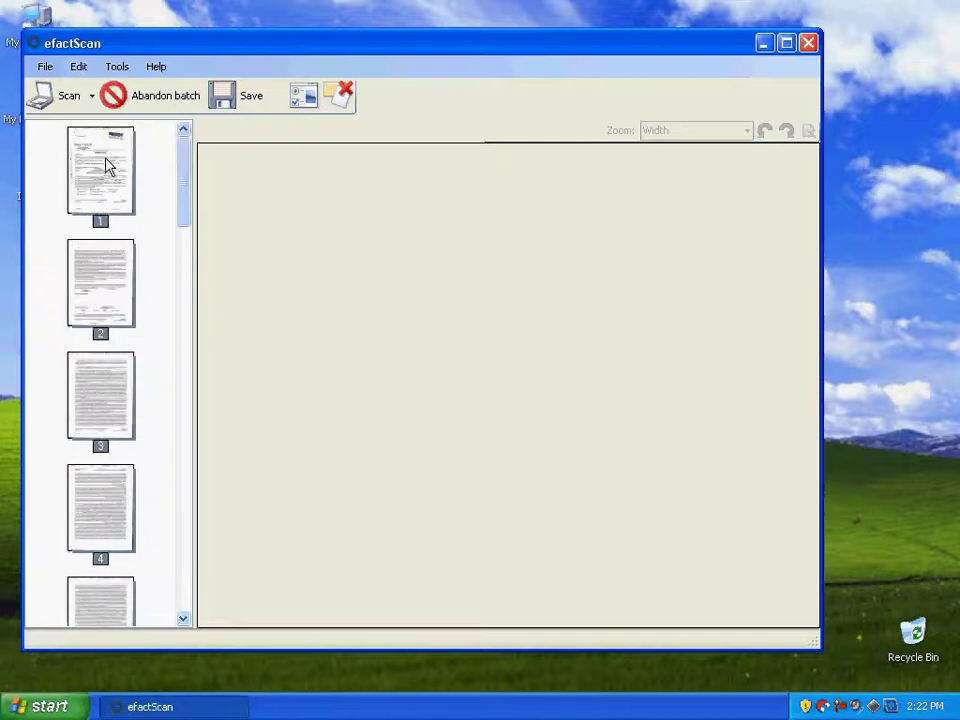
pyautogui.click(85, 162)
pyautogui.click(105, 310)
pyautogui.click(111, 400)
pyautogui.click(100, 272)
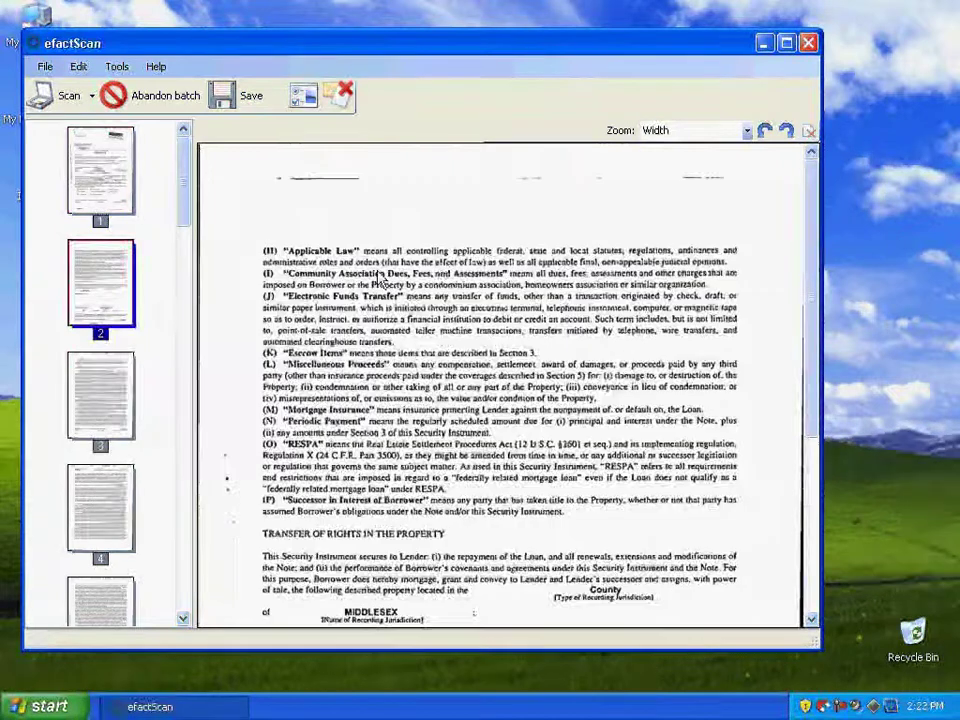
# Rotate page 2 a full turn and move it to sit after page 4
pyautogui.click(789, 134)
pyautogui.click(789, 134)
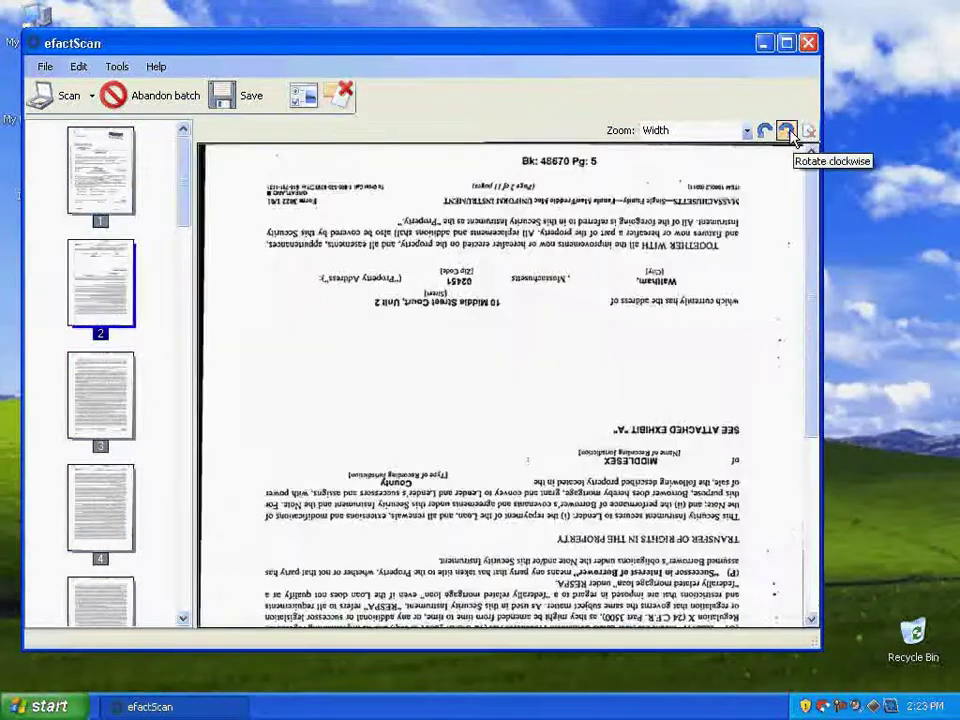
pyautogui.click(789, 134)
pyautogui.click(789, 134)
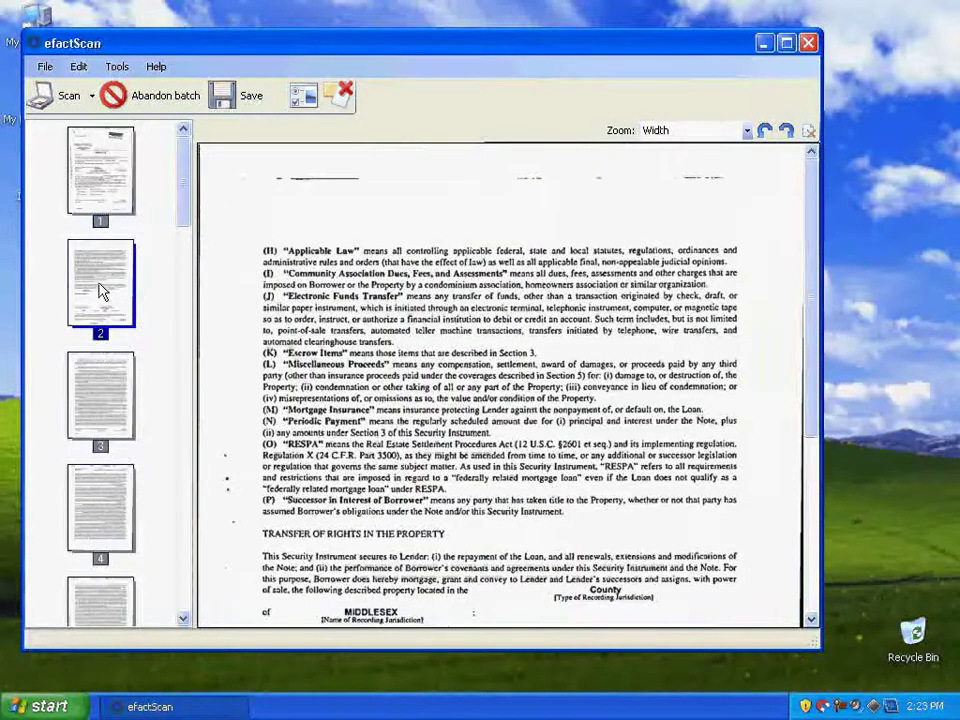
pyautogui.moveTo(98, 285)
pyautogui.mouseDown()
pyautogui.moveTo(168, 430)
pyautogui.moveTo(153, 572)
pyautogui.moveTo(150, 270)
pyautogui.mouseUp()
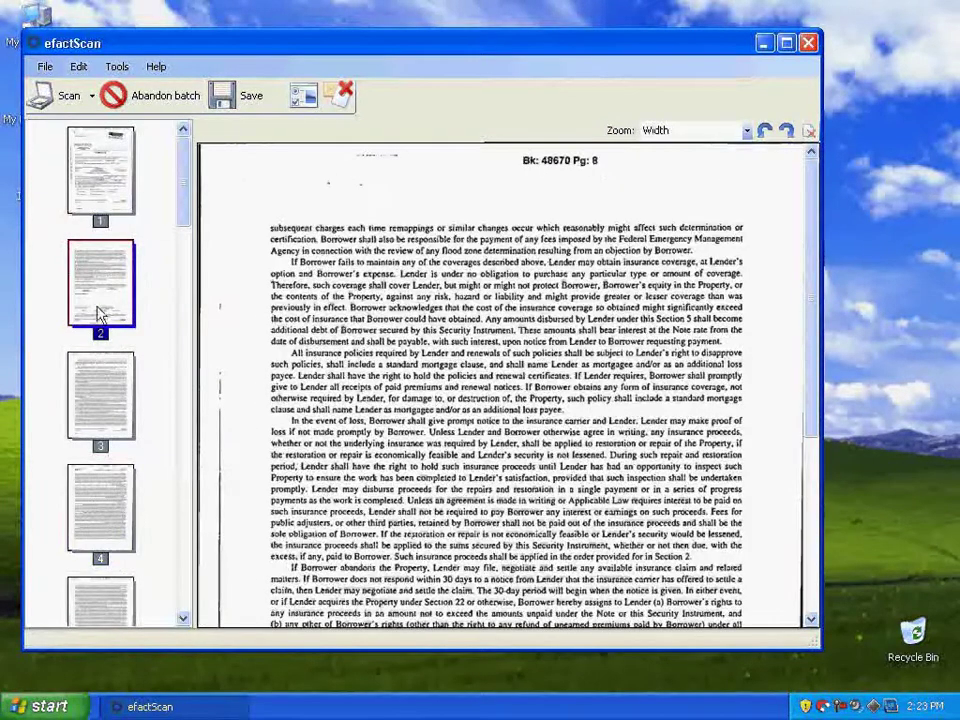
# Check page 4's page options, then select the last page, page 21
pyautogui.click(103, 555)
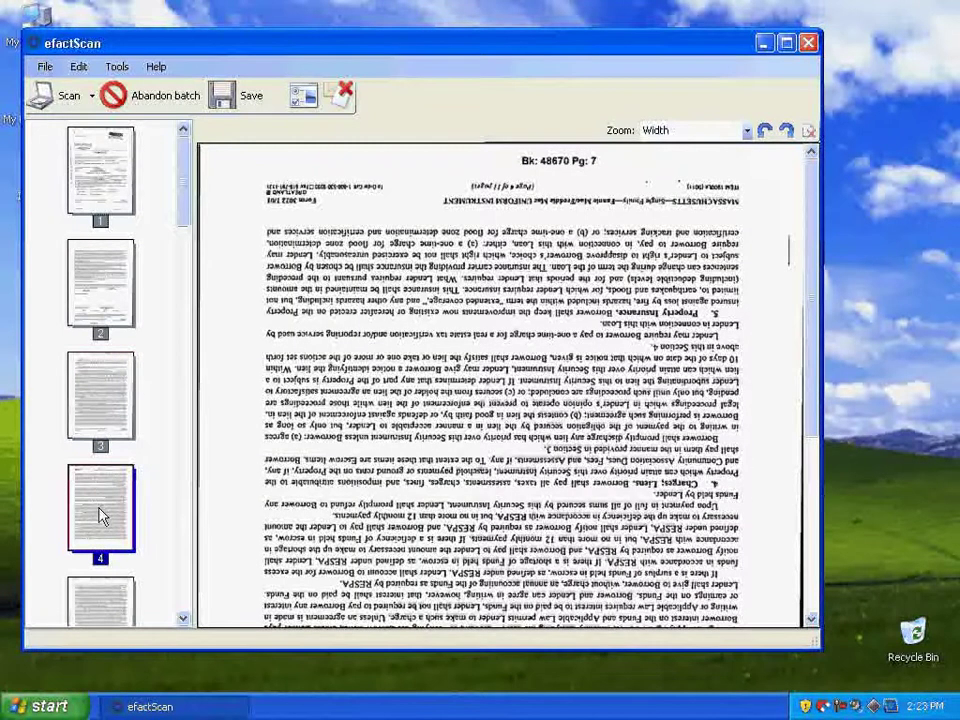
pyautogui.rightClick(101, 515)
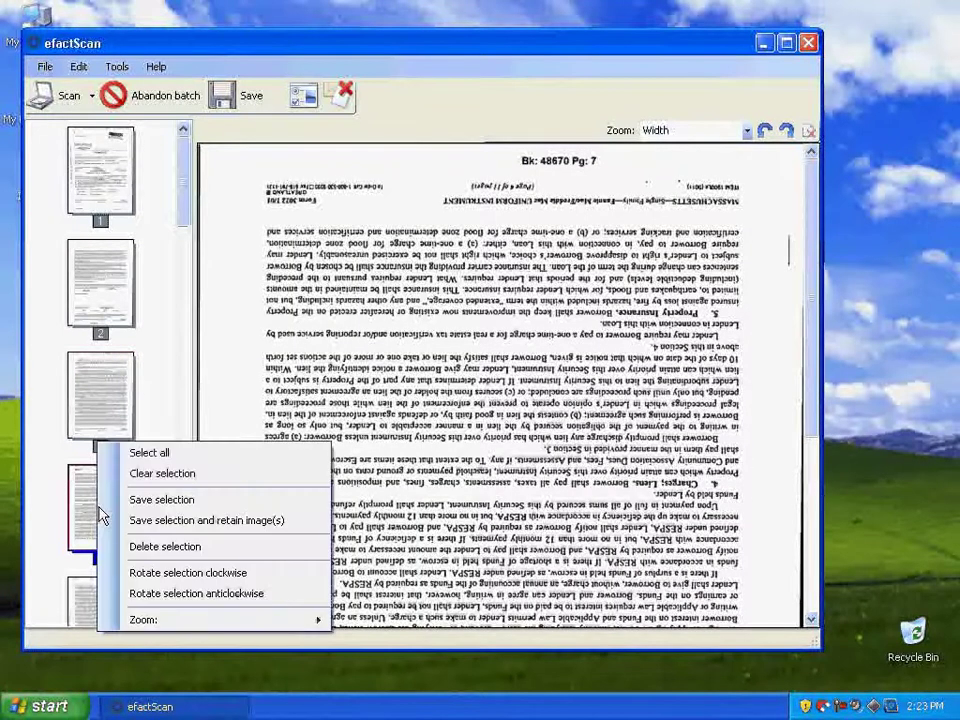
pyautogui.click(44, 522)
pyautogui.scroll(-15, 104, 422)
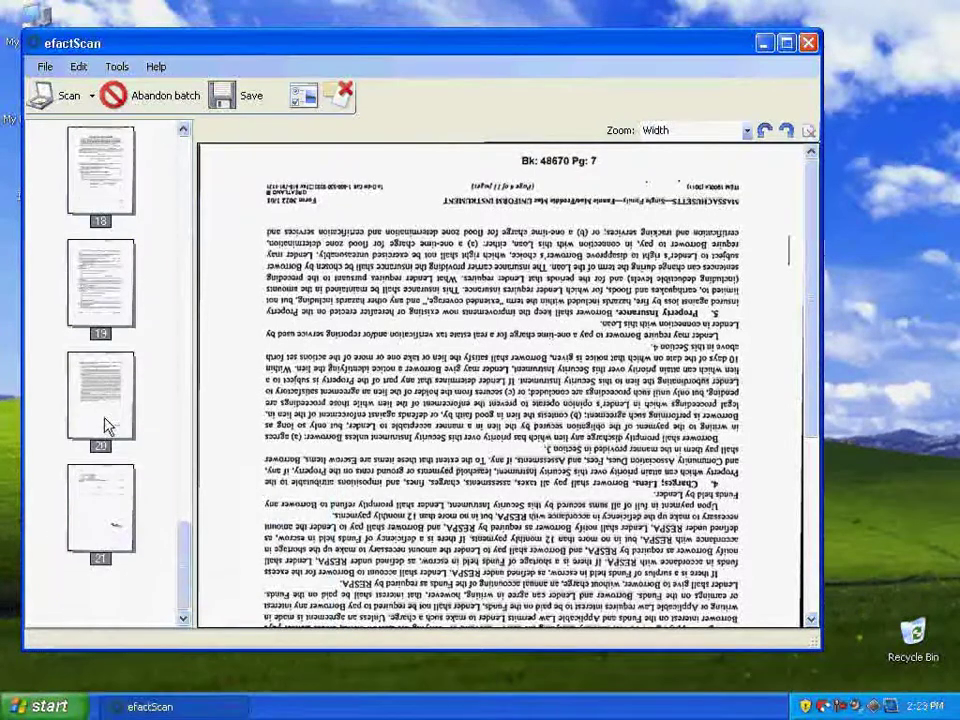
pyautogui.click(105, 541)
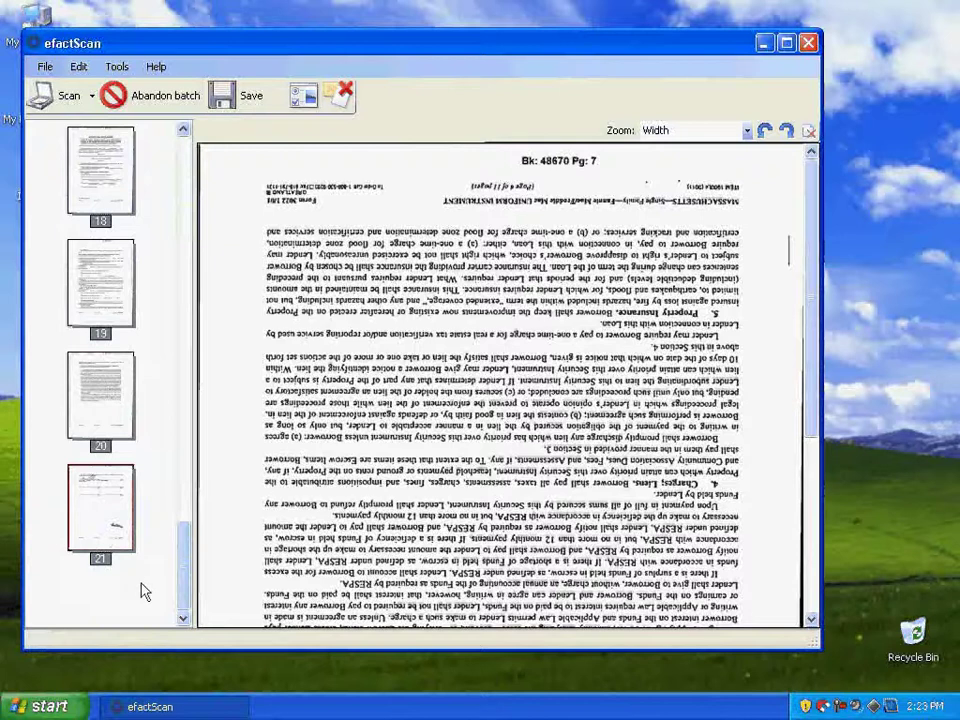
# Scan additional pages with the Temporary profile, extending the batch to 25 pages
pyautogui.click(40, 95)
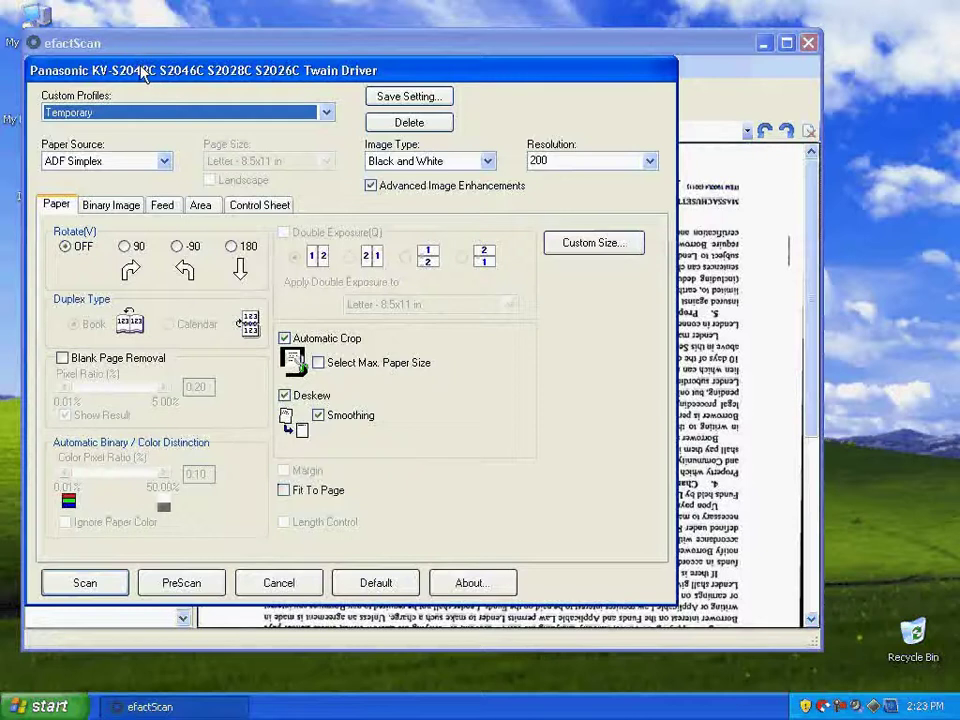
pyautogui.press('Down')
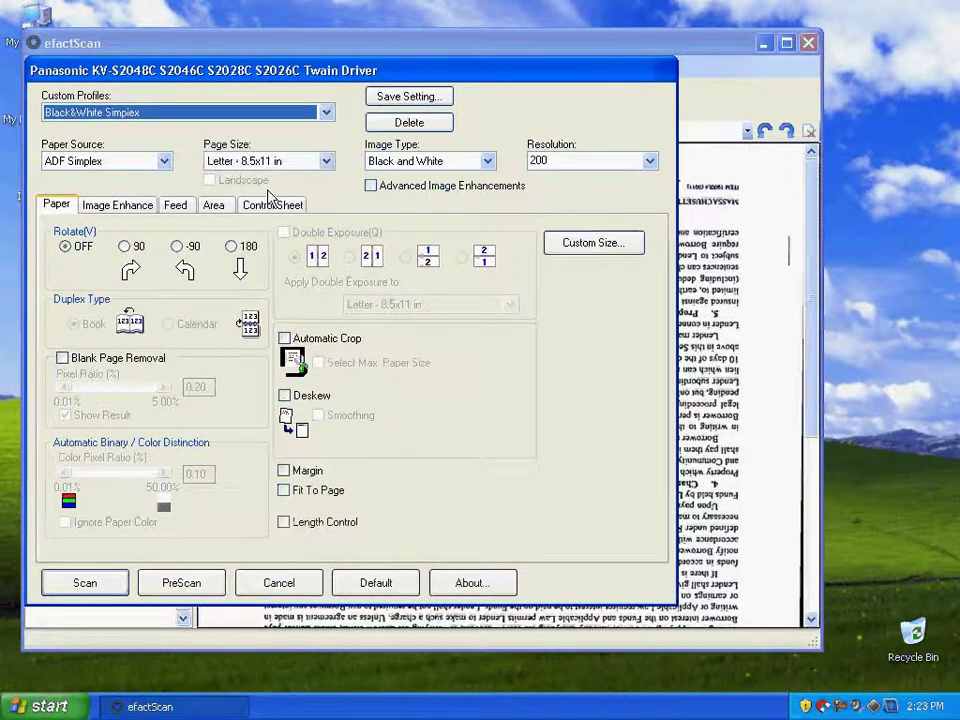
pyautogui.click(212, 111)
pyautogui.click(143, 129)
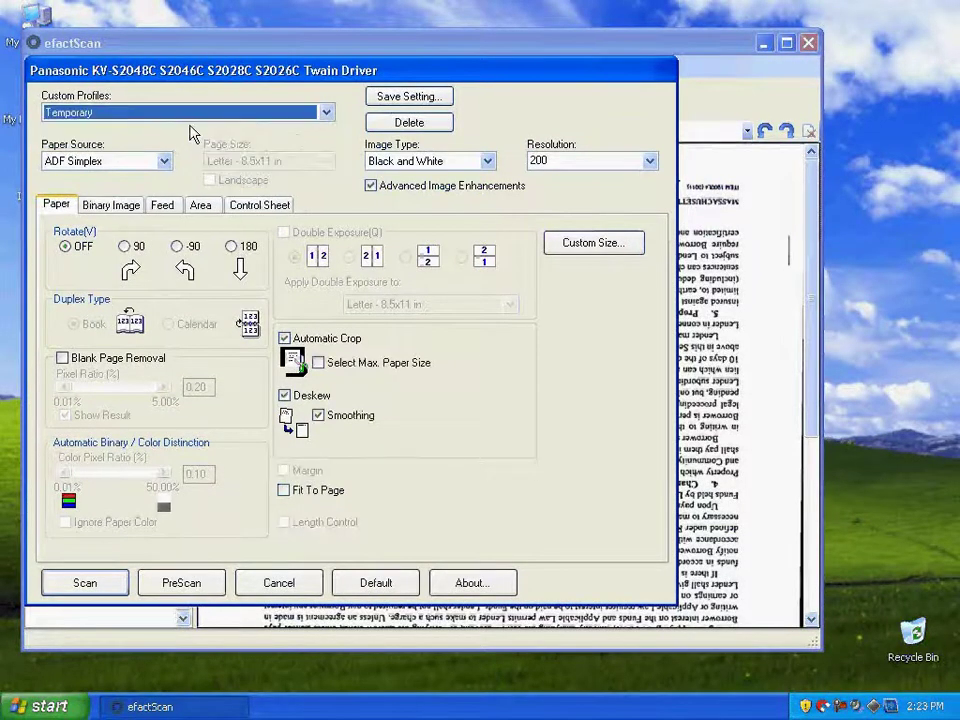
pyautogui.click(88, 583)
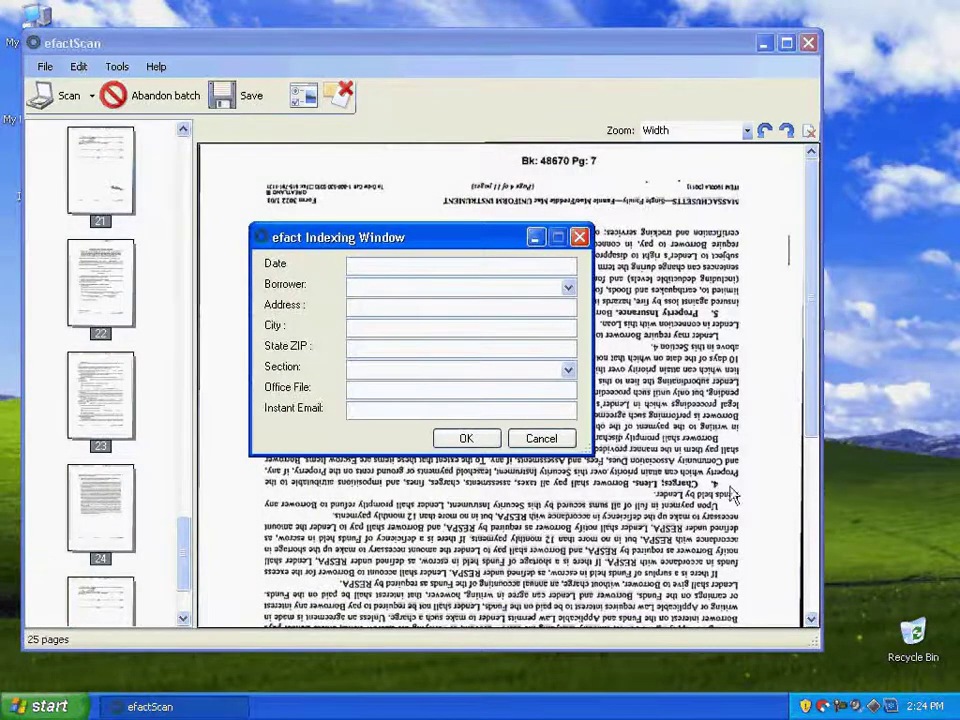
# Close the indexing form, return to the first thumbnails, and start saving the batch
pyautogui.click(545, 439)
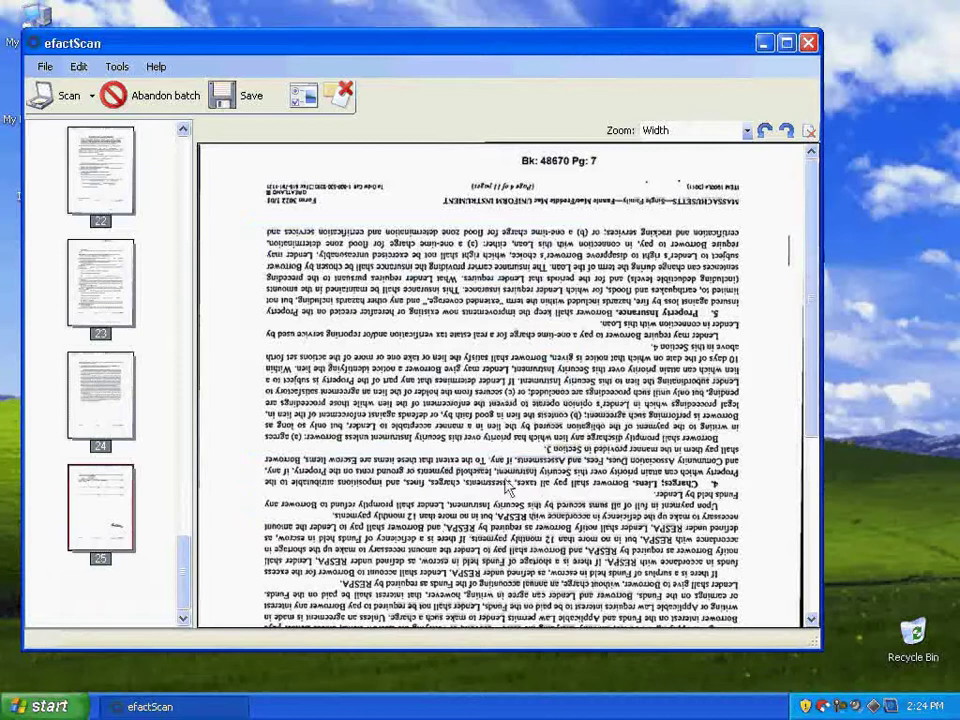
pyautogui.scroll(3, 136, 381)
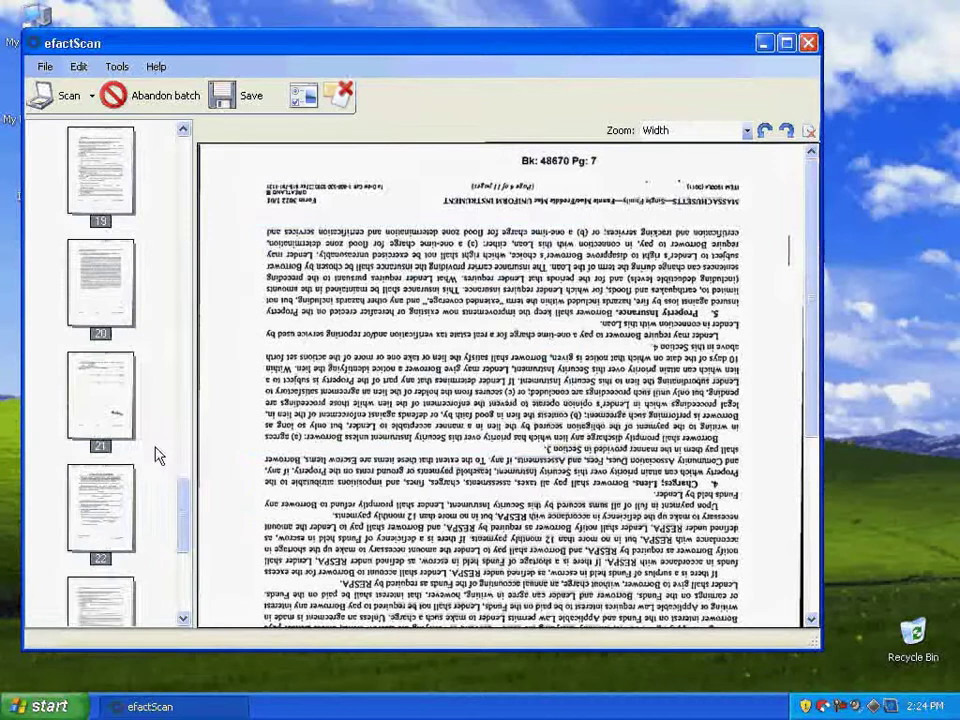
pyautogui.scroll(15, 430, 515)
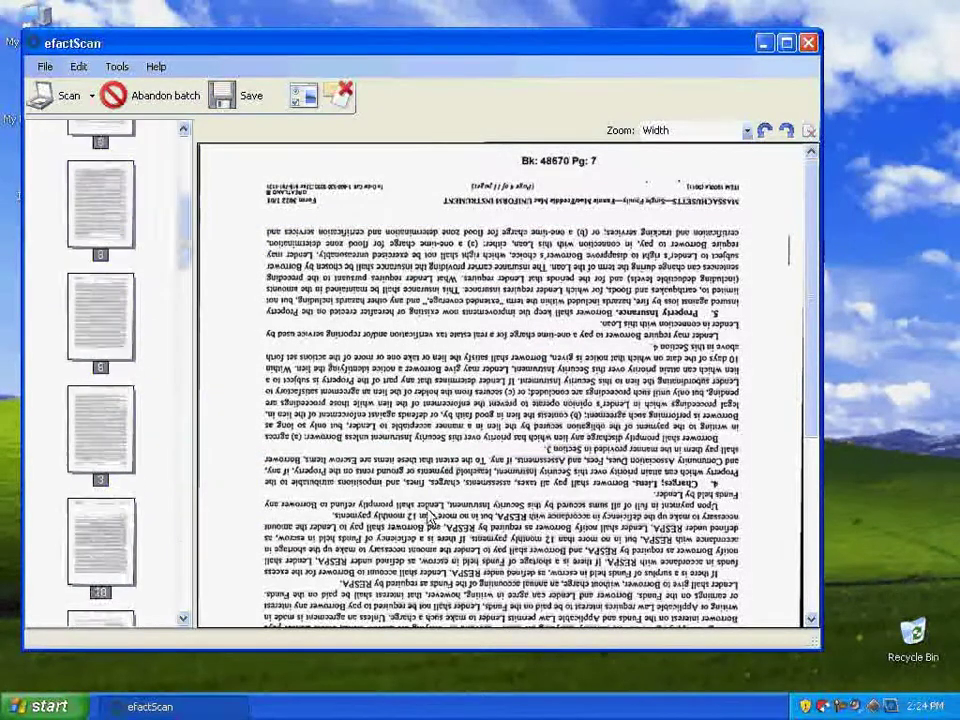
pyautogui.click(245, 101)
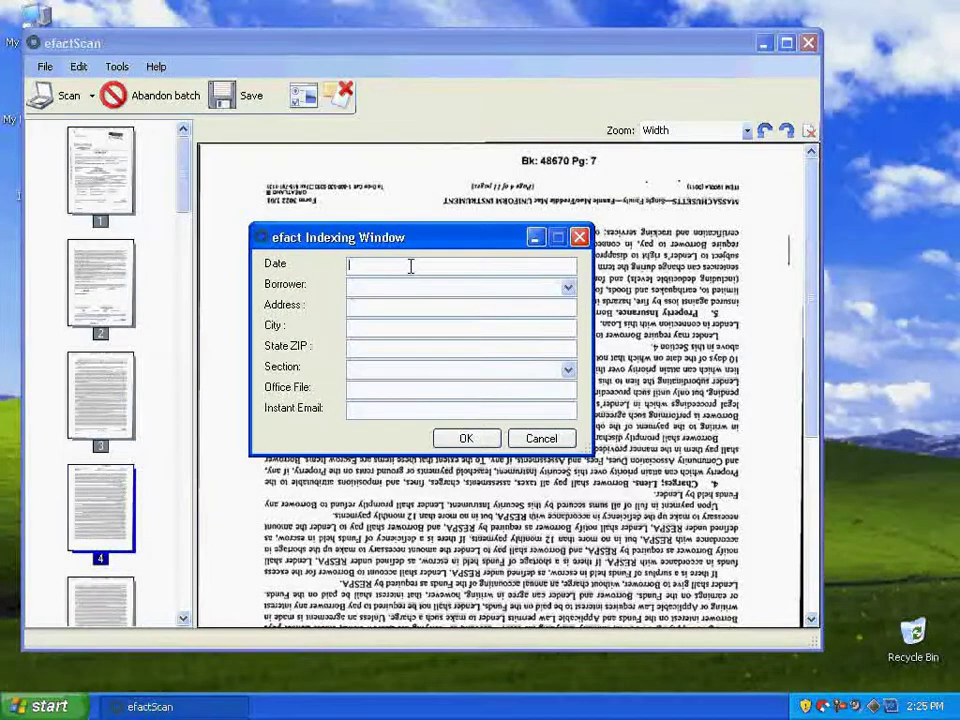
# Enter 6/9/09 as the date and acknowledge the MM/DD/YYYY format error
pyautogui.write('90')
pyautogui.write('/1')
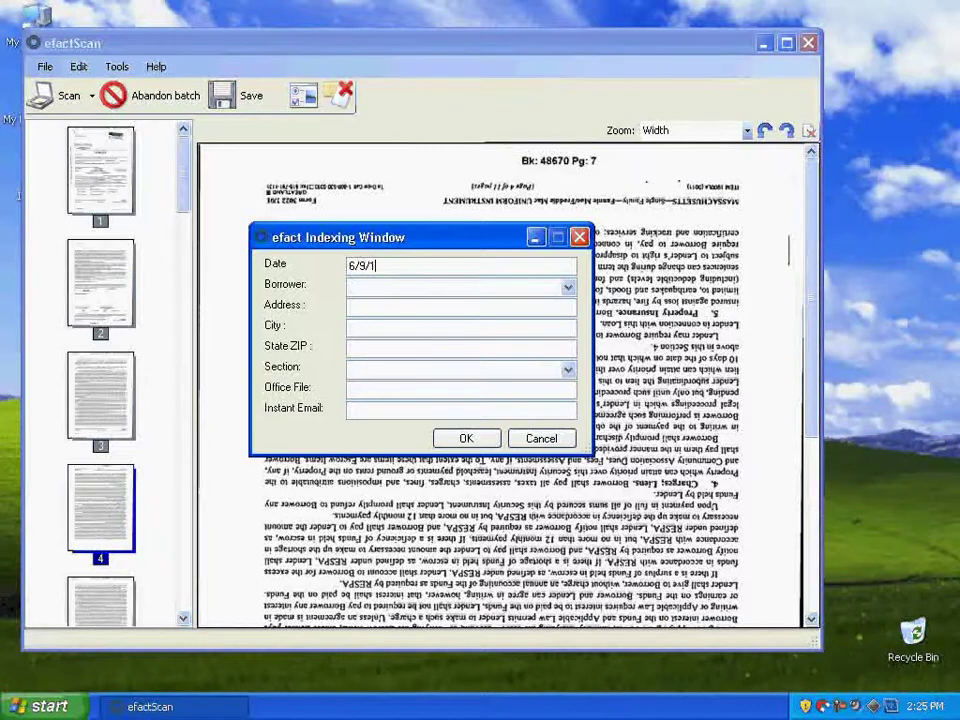
pyautogui.write('9.')
pyautogui.press('Tab')
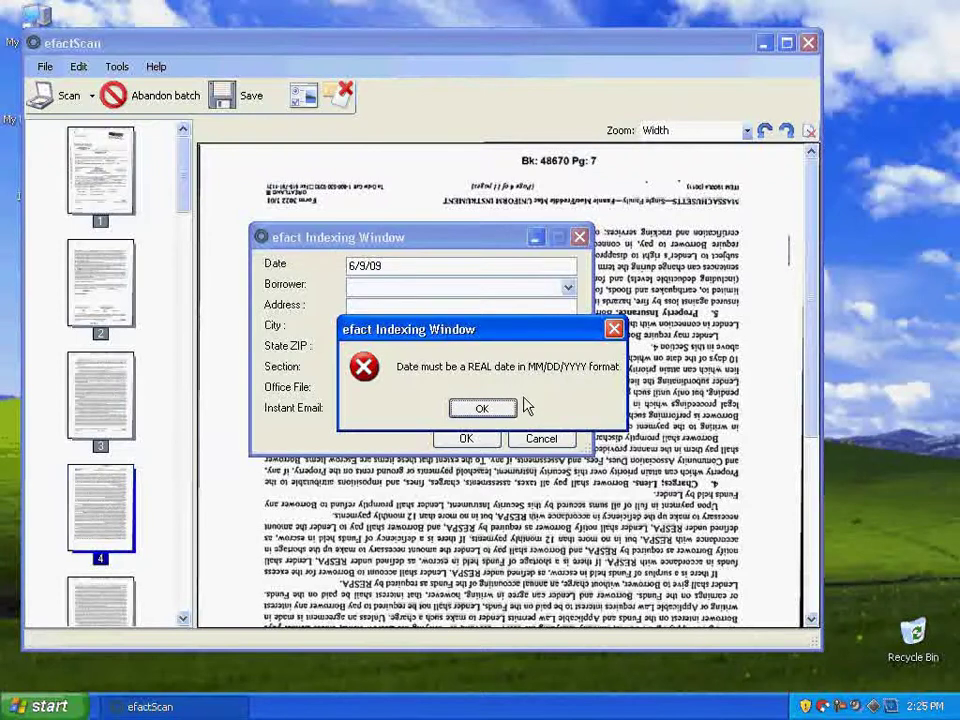
pyautogui.click(485, 418)
pyautogui.click(483, 410)
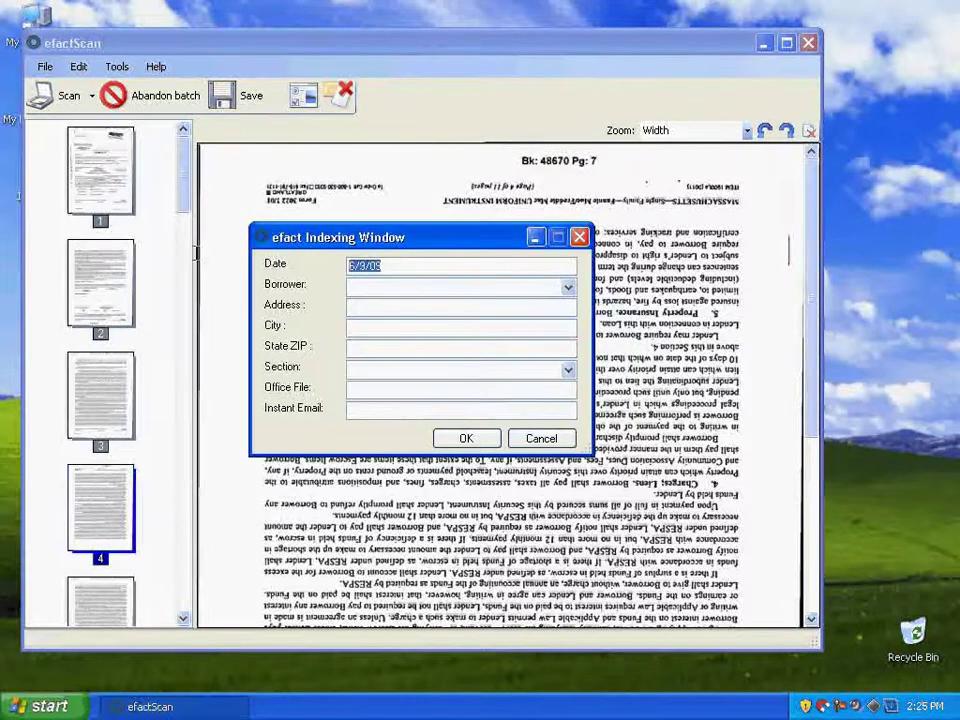
# Enter date 08/19/2009, the borrower's name, and the borrower's street address, city and state
pyautogui.write('08/19/2009')
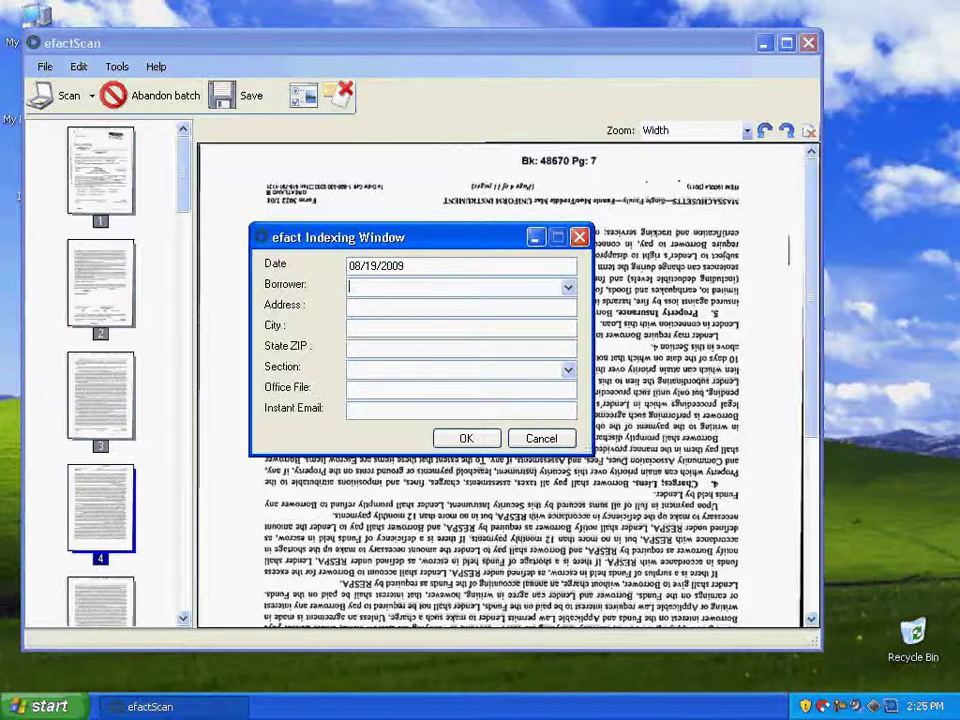
pyautogui.press('Tab')
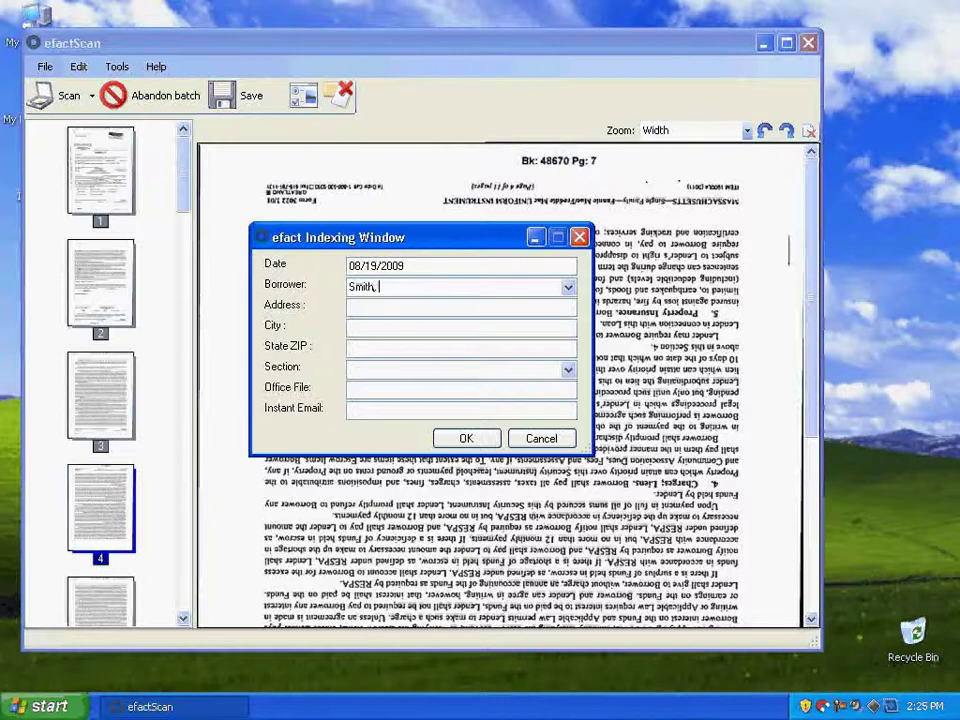
pyautogui.click(392, 306)
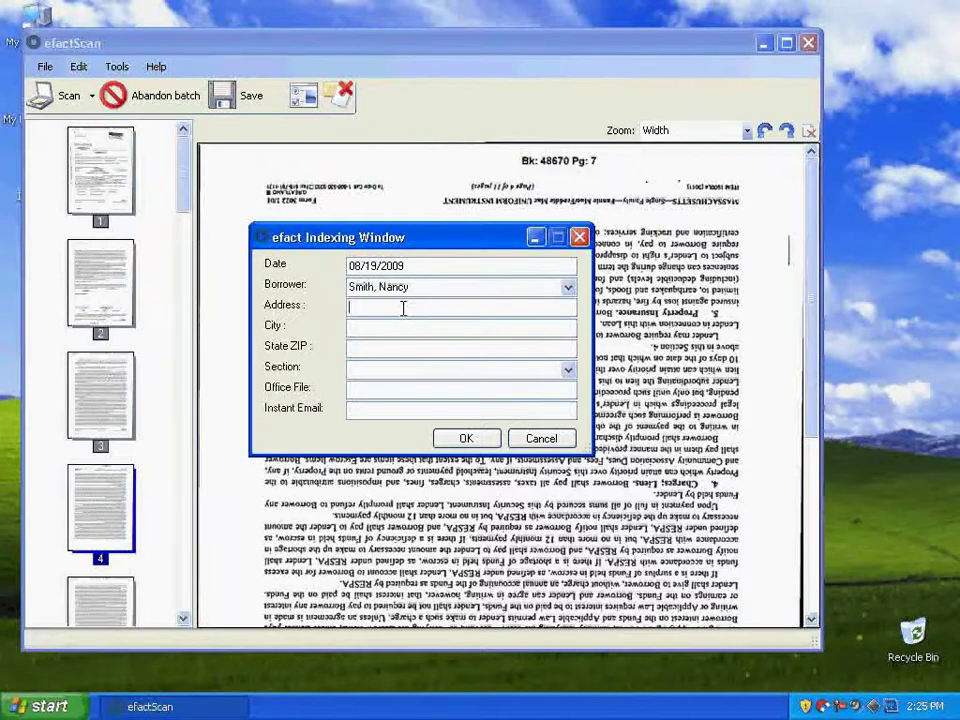
pyautogui.write('10 midd')
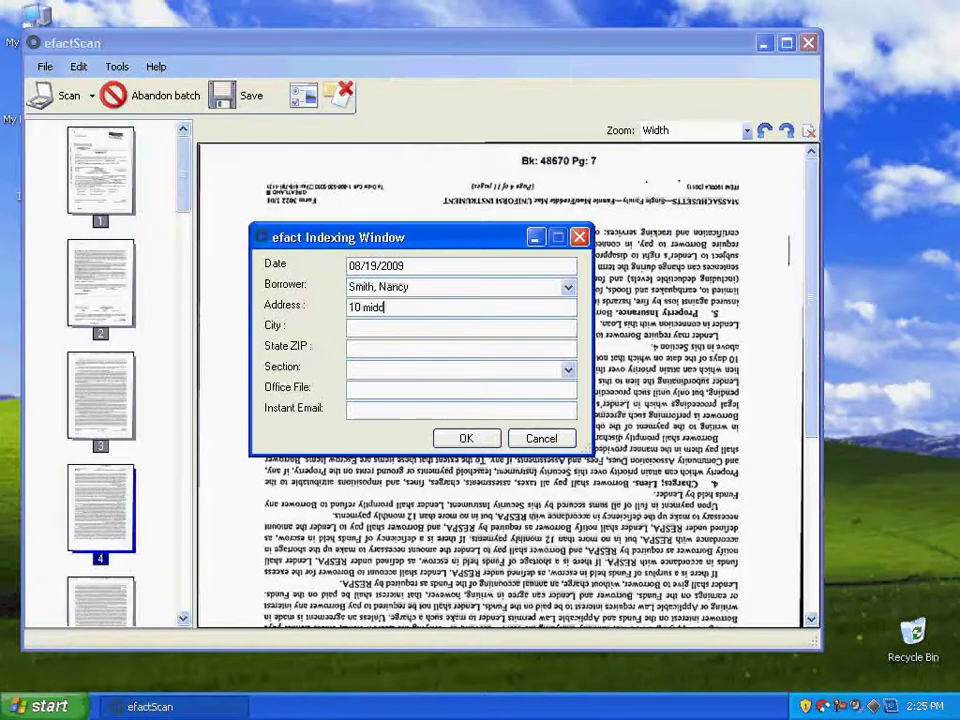
pyautogui.press('BackSpace')
pyautogui.press('BackSpace')
pyautogui.press('BackSpace')
pyautogui.press('BackSpace')
pyautogui.press('BackSpace')
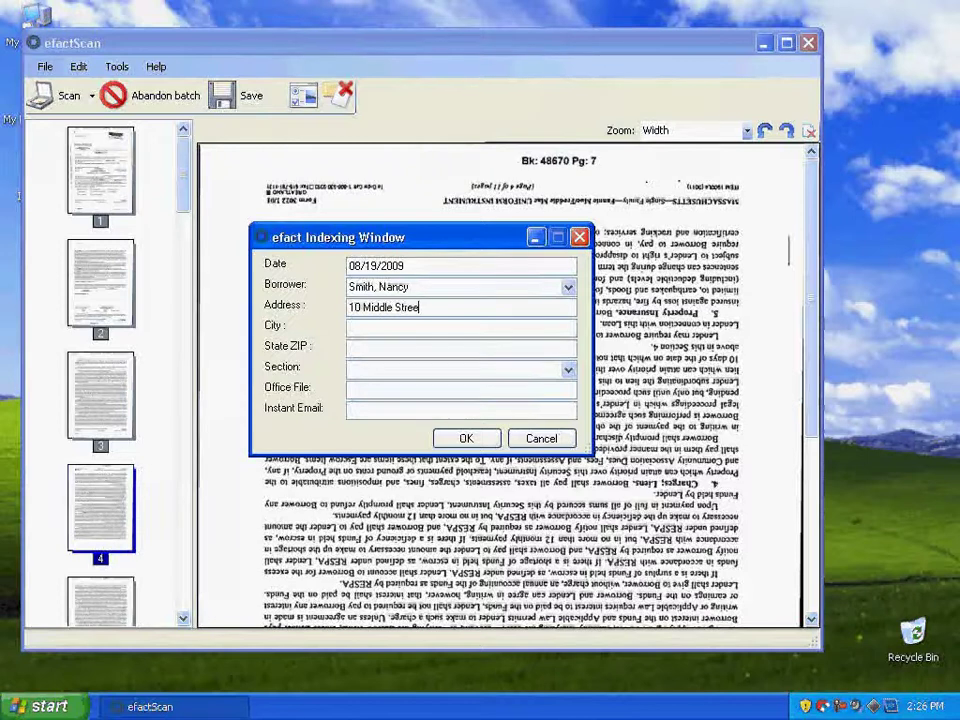
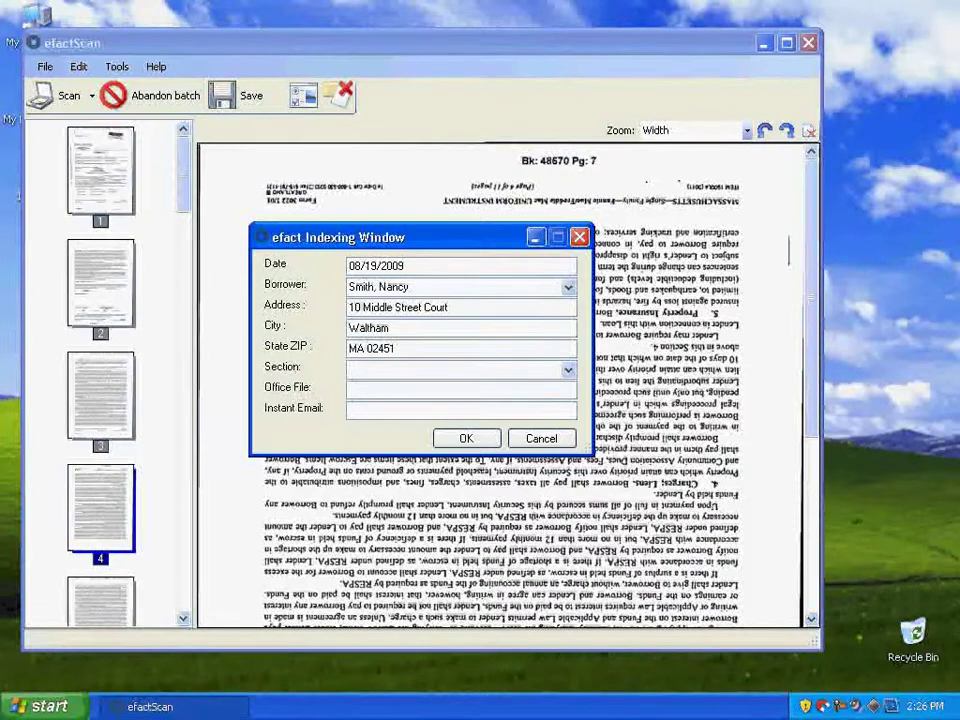
pyautogui.write('Mortgage')
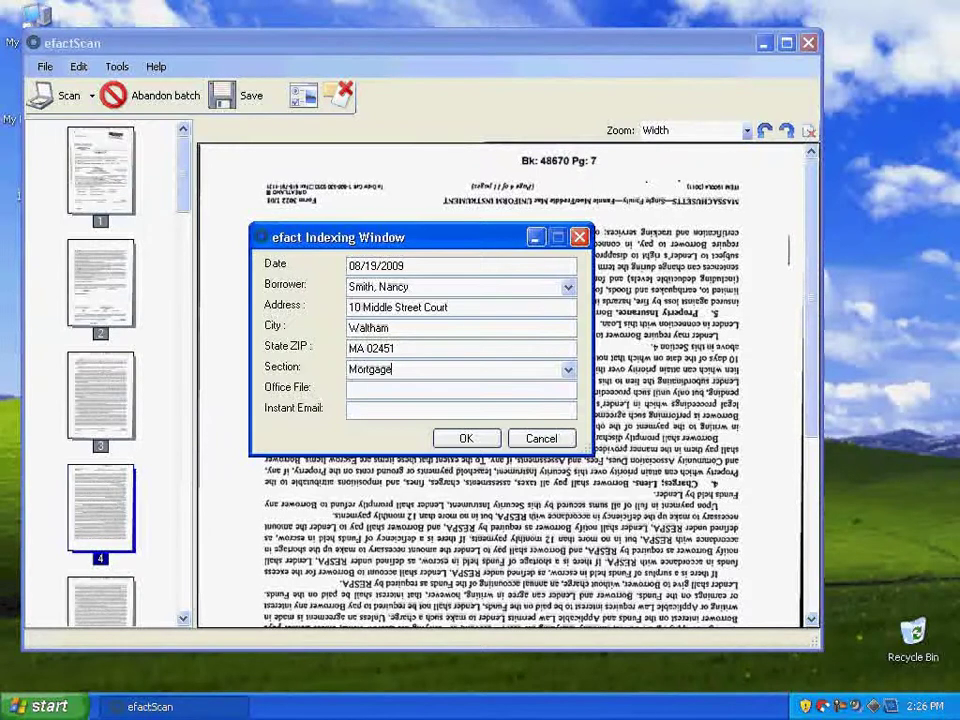
# Set the section to Mortgage, fill in office file and notification e-mail, and build the PDF
pyautogui.click(569, 370)
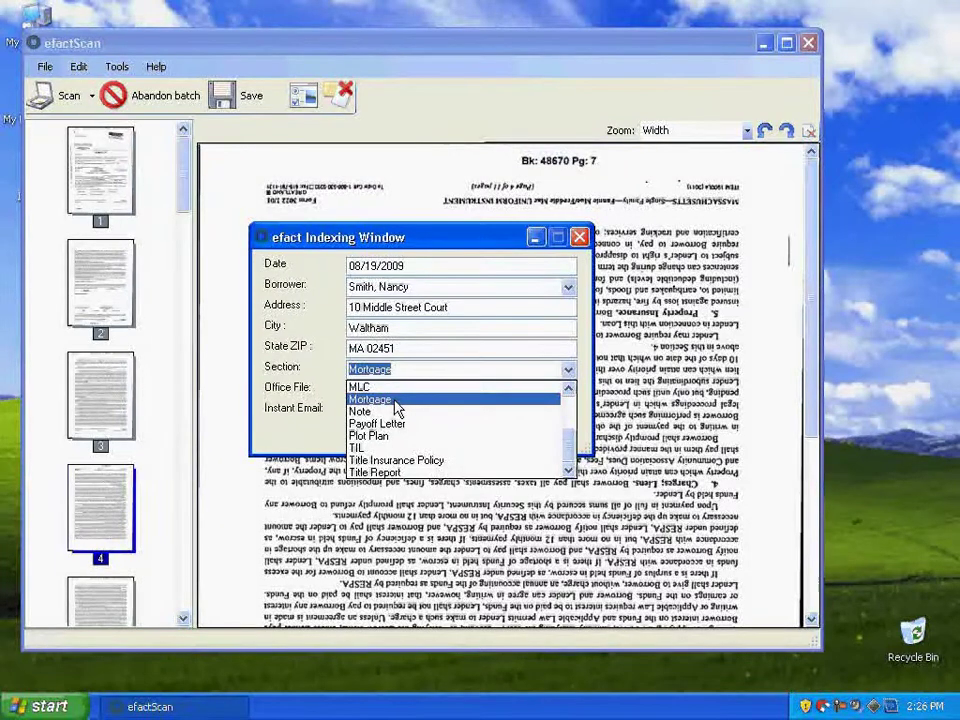
pyautogui.click(397, 400)
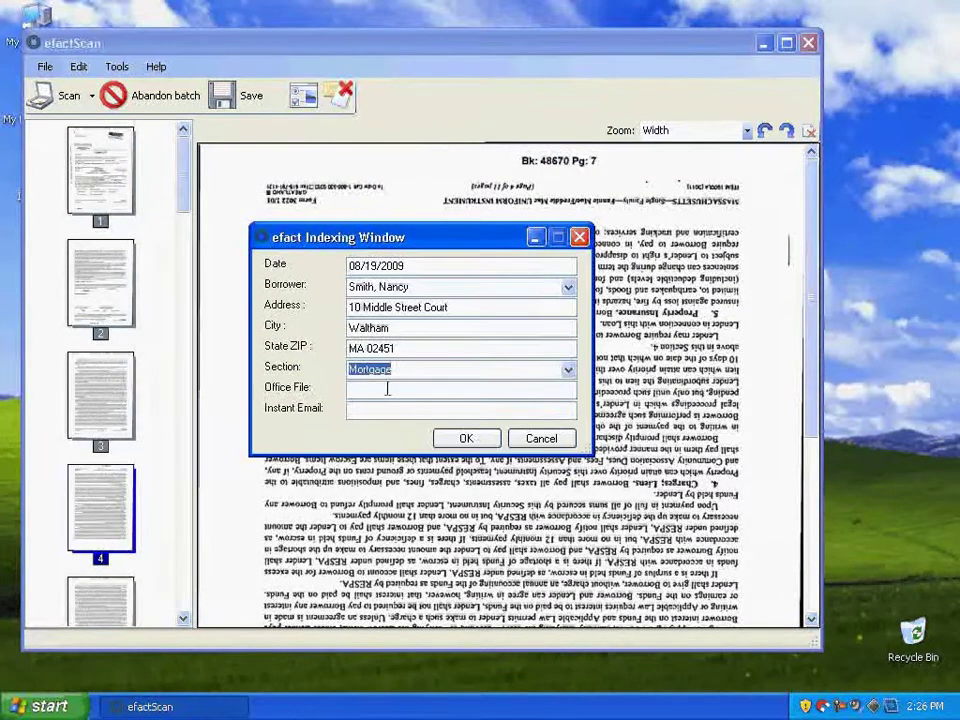
pyautogui.click(386, 391)
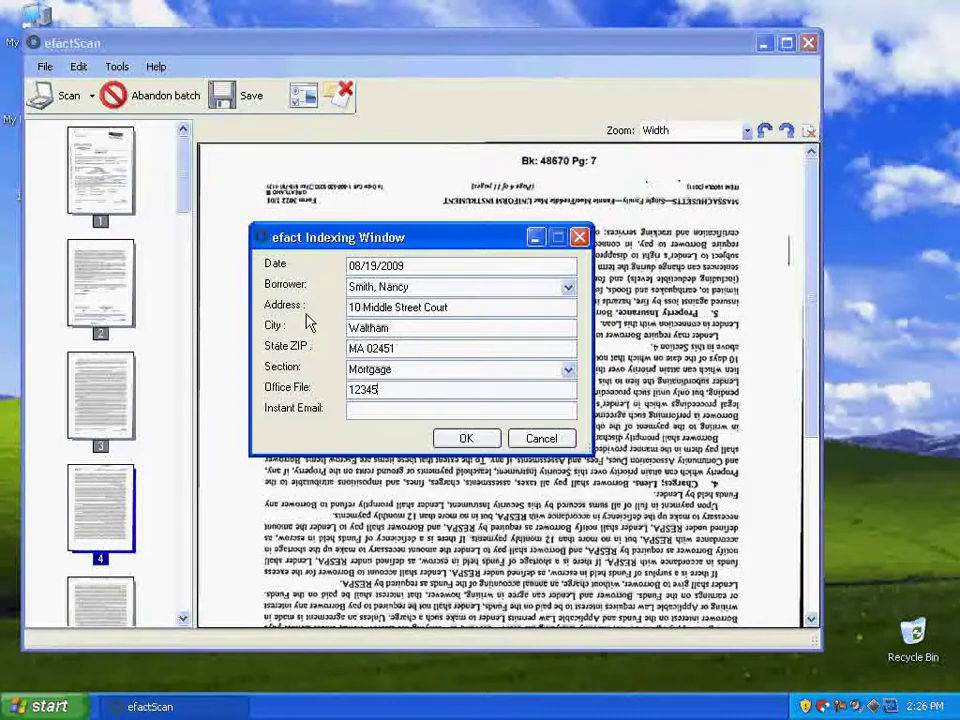
pyautogui.moveTo(321, 238); pyautogui.dragTo(285, 224)
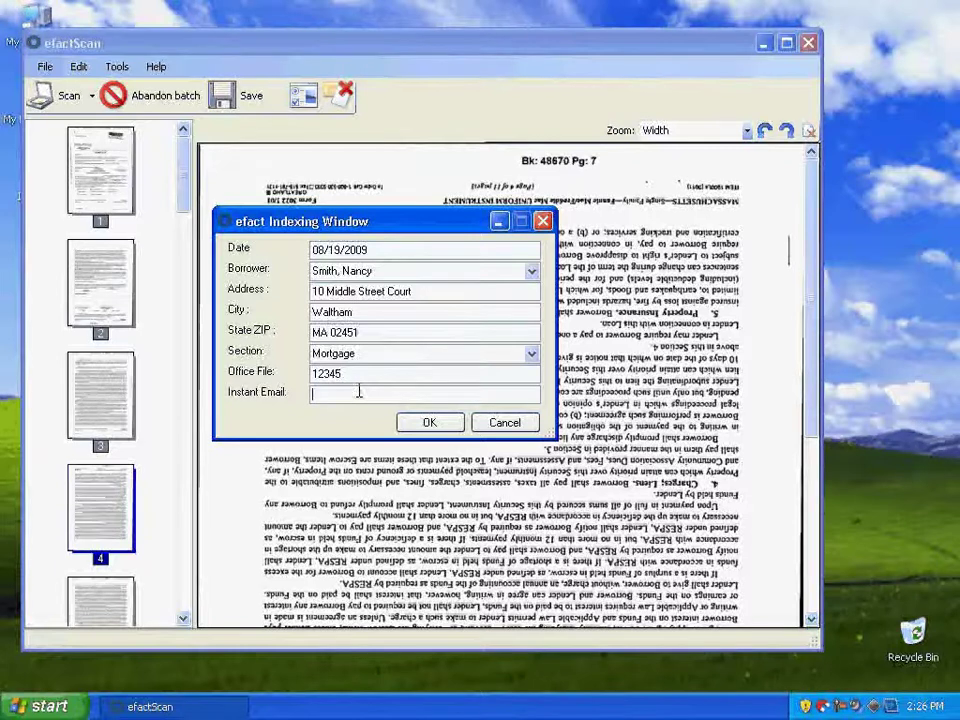
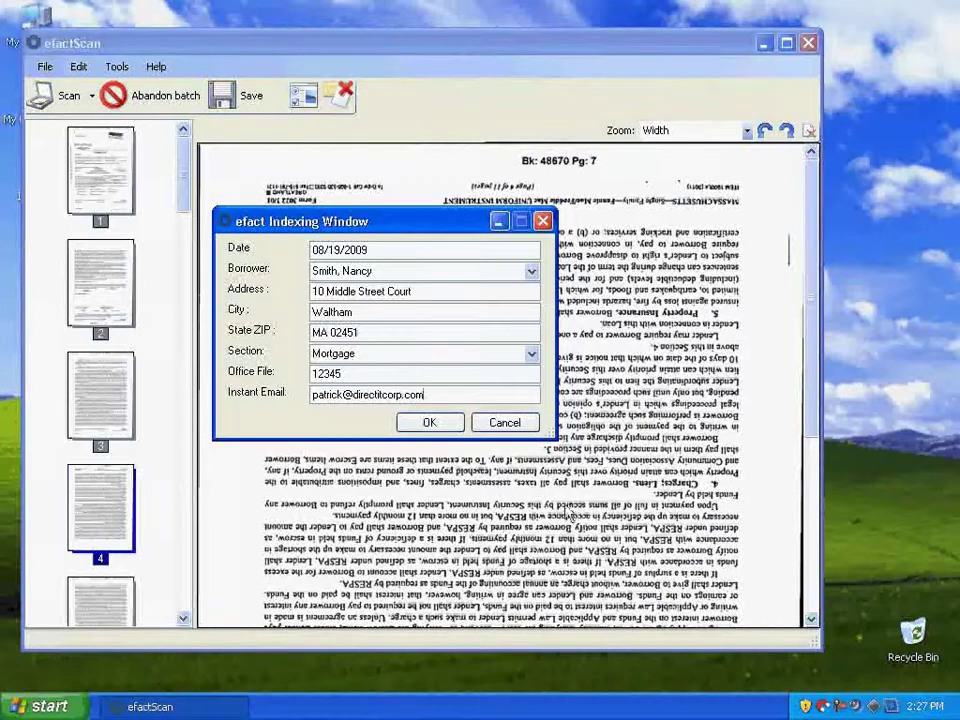
pyautogui.click(429, 422)
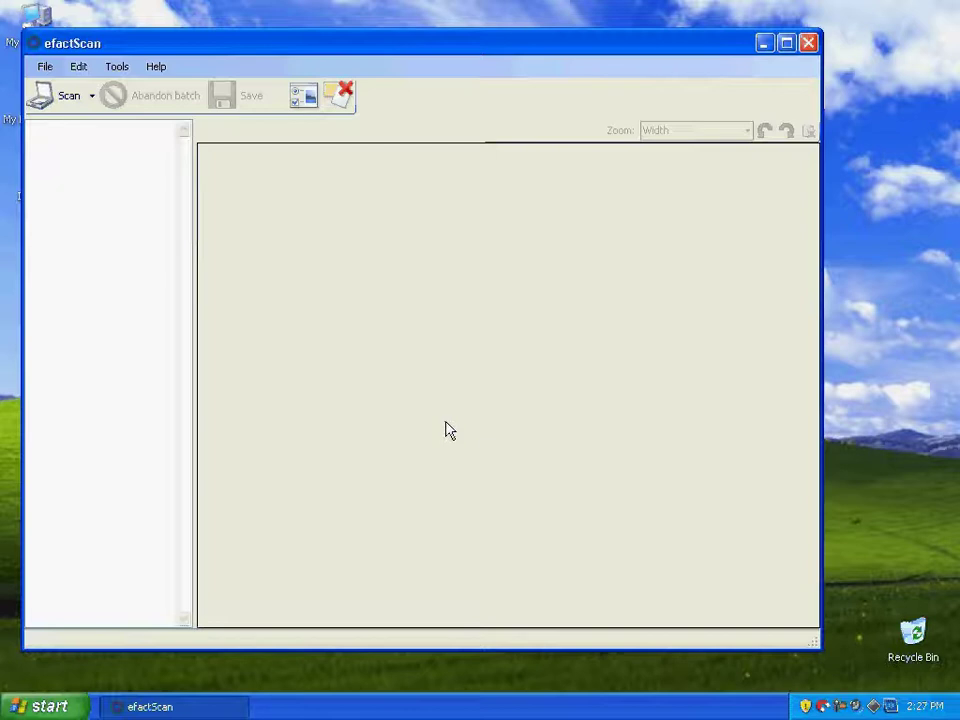
# Close efactScan and open the My efact portal in a maximized browser
pyautogui.click(808, 42)
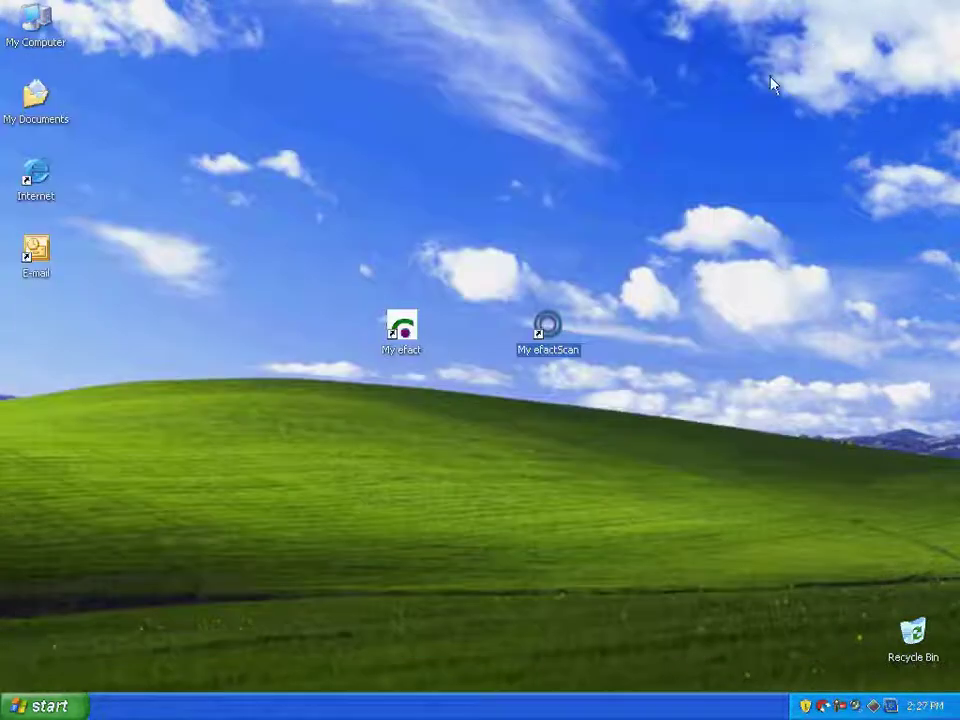
pyautogui.click(399, 331)
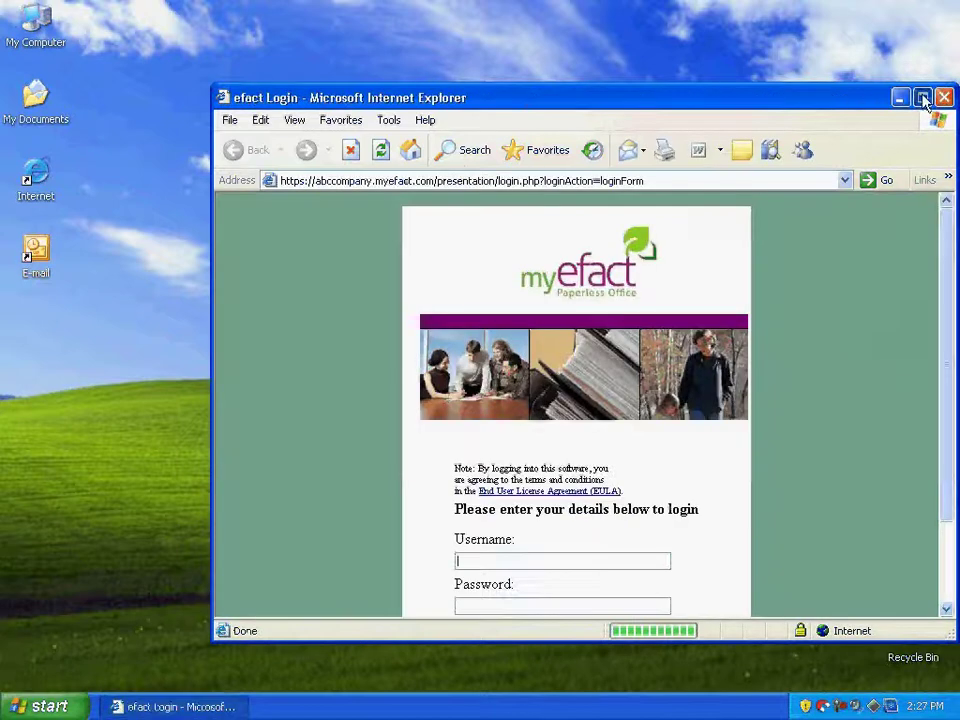
pyautogui.click(922, 97)
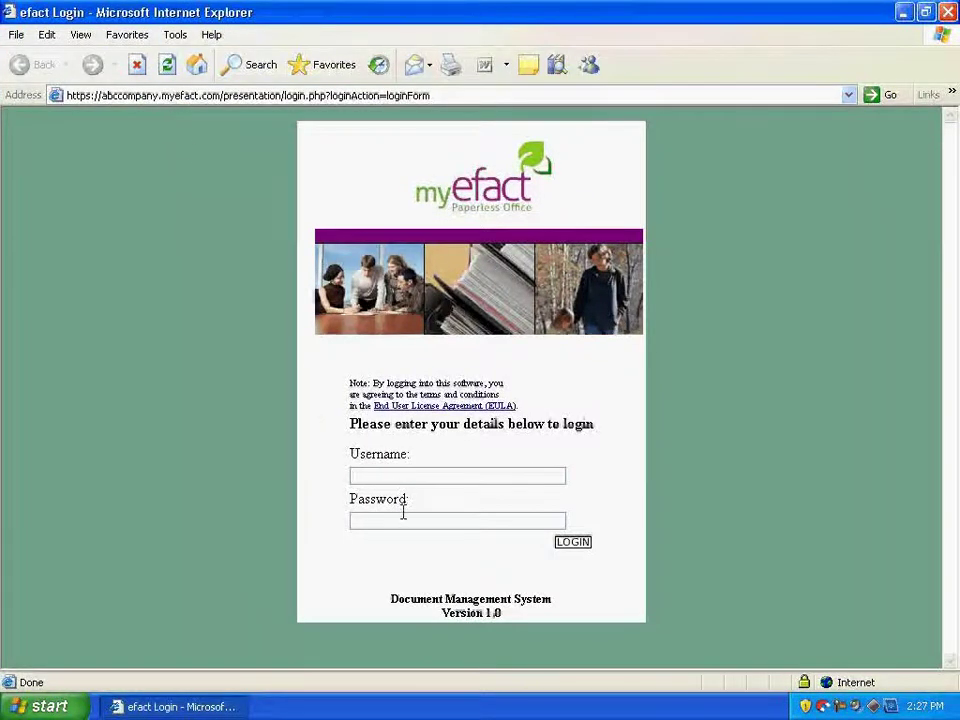
# Sign in to myefact with the administrator username and password
pyautogui.write('admin')
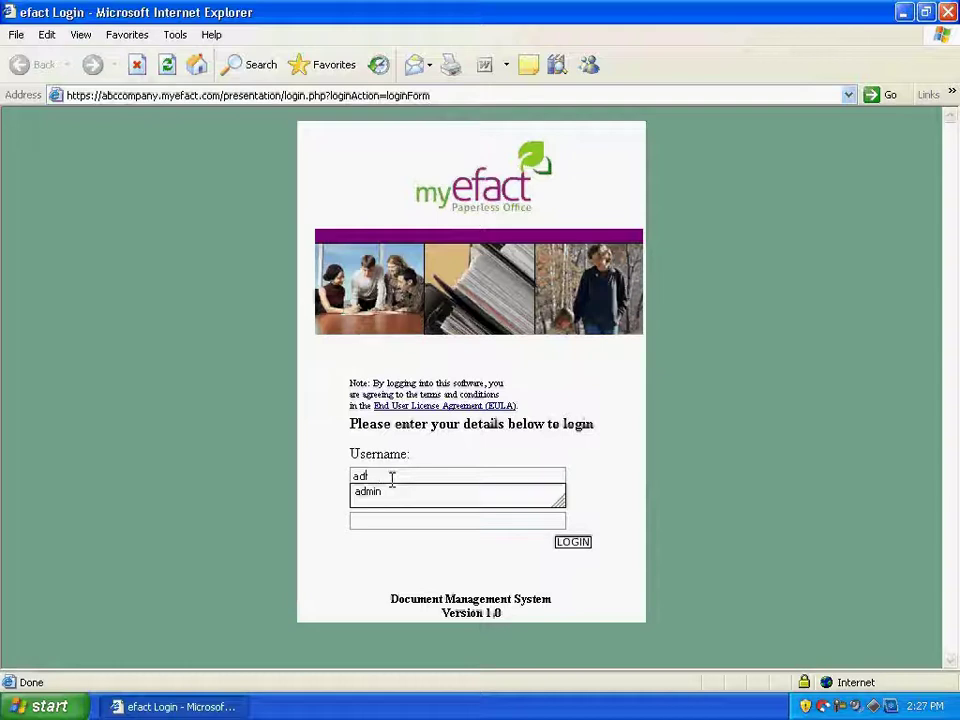
pyautogui.press('Tab')
pyautogui.write('********')
pyautogui.press('BackSpace')
pyautogui.press('BackSpace')
pyautogui.press('BackSpace')
pyautogui.press('BackSpace')
pyautogui.press('BackSpace')
pyautogui.press('BackSpace')
pyautogui.press('BackSpace')
pyautogui.press('BackSpace')
pyautogui.press('BackSpace')
pyautogui.press('BackSpace')
pyautogui.press('BackSpace')
pyautogui.press('BackSpace')
pyautogui.write('******')
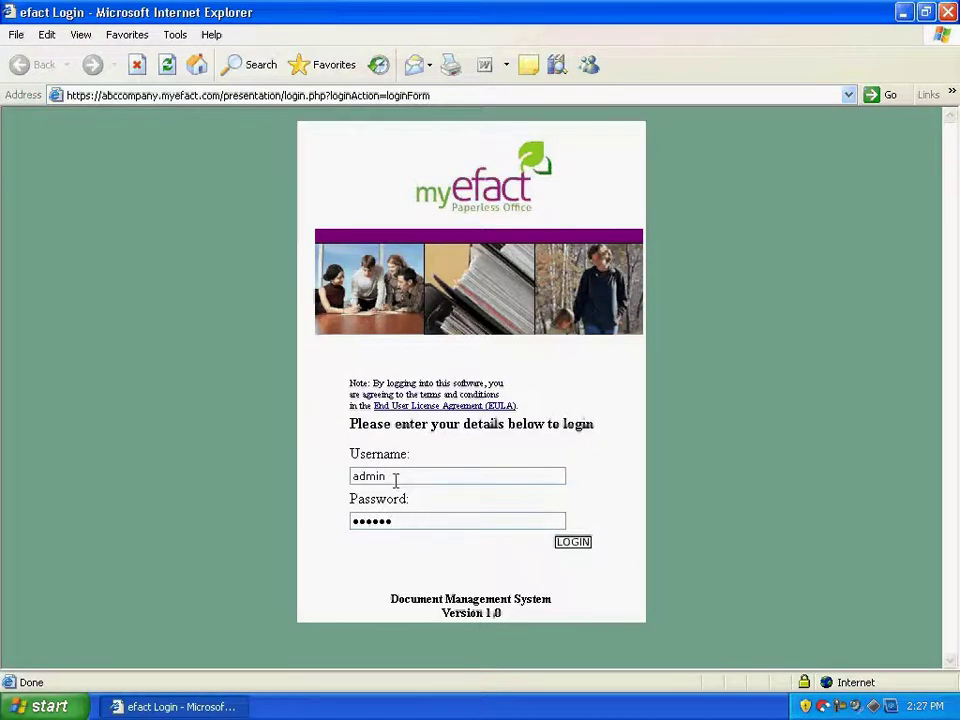
pyautogui.click(575, 545)
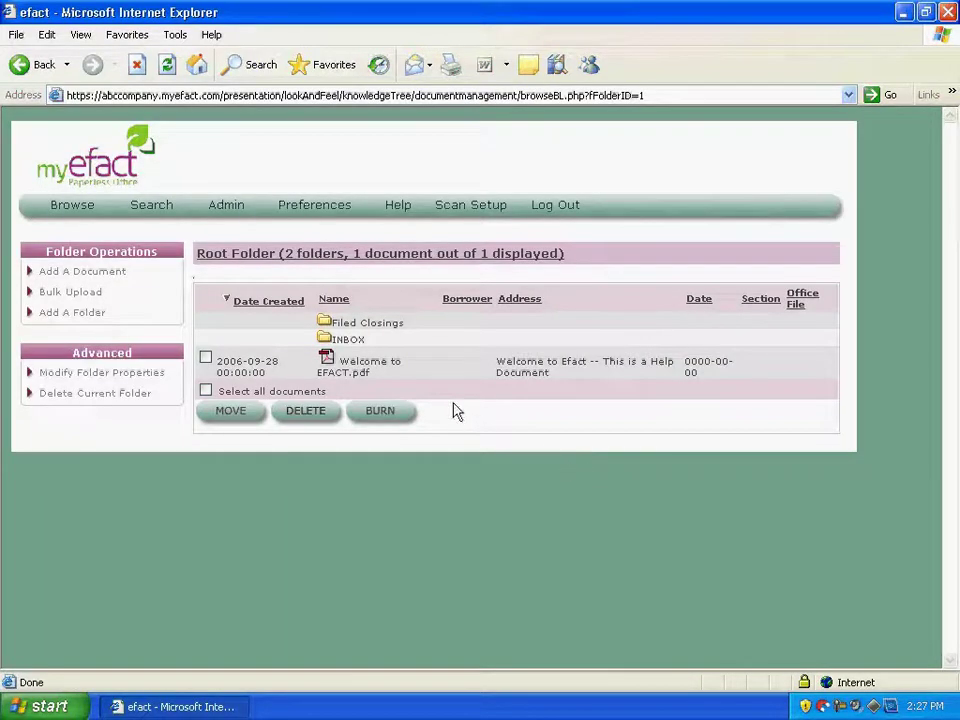
# Run an advanced borrower search and open the matching Mortgage document's PDF
pyautogui.click(146, 212)
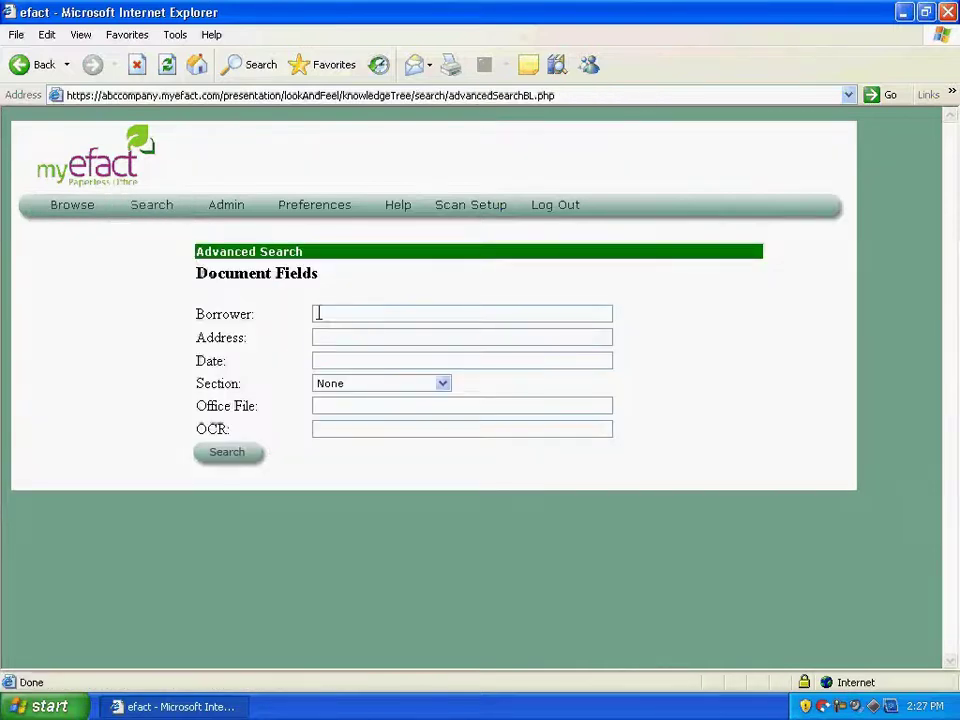
pyautogui.click(318, 313)
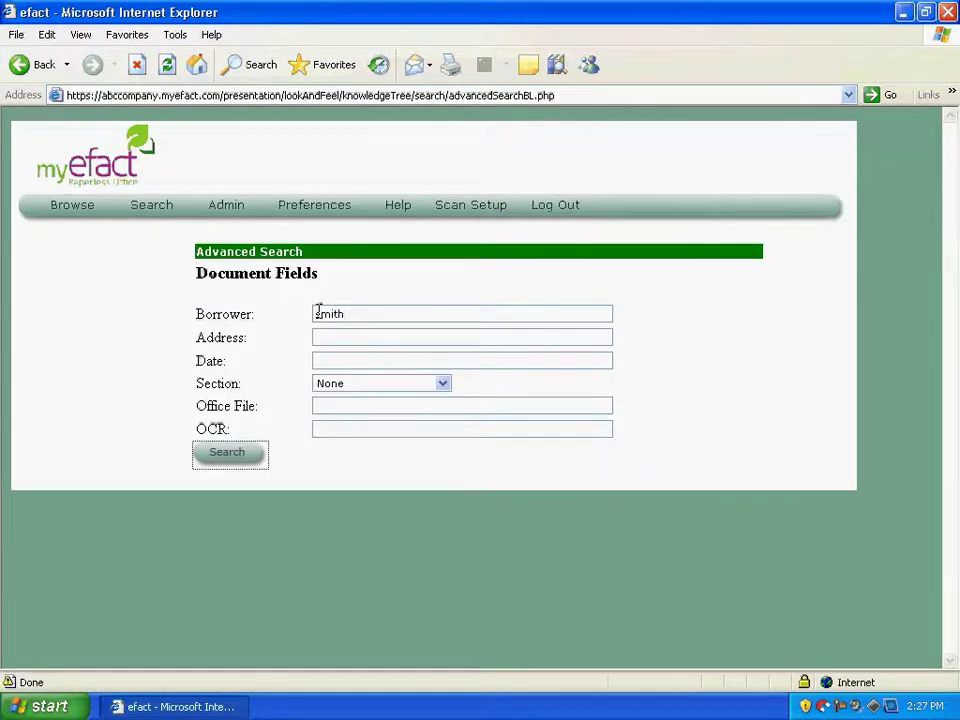
pyautogui.press('Return')
pyautogui.click(336, 338)
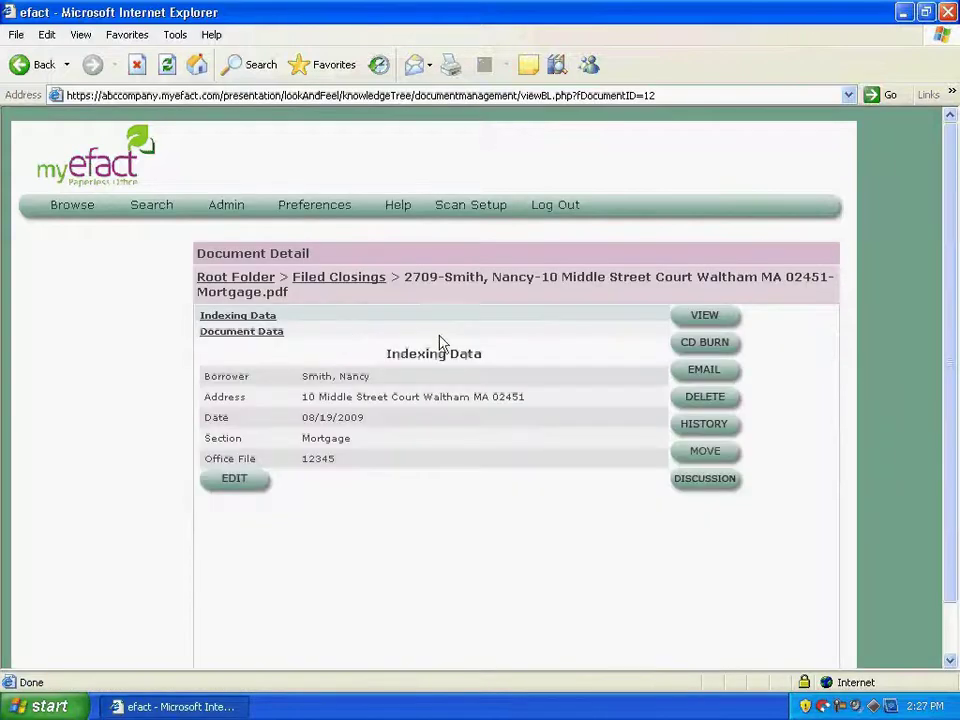
pyautogui.click(727, 318)
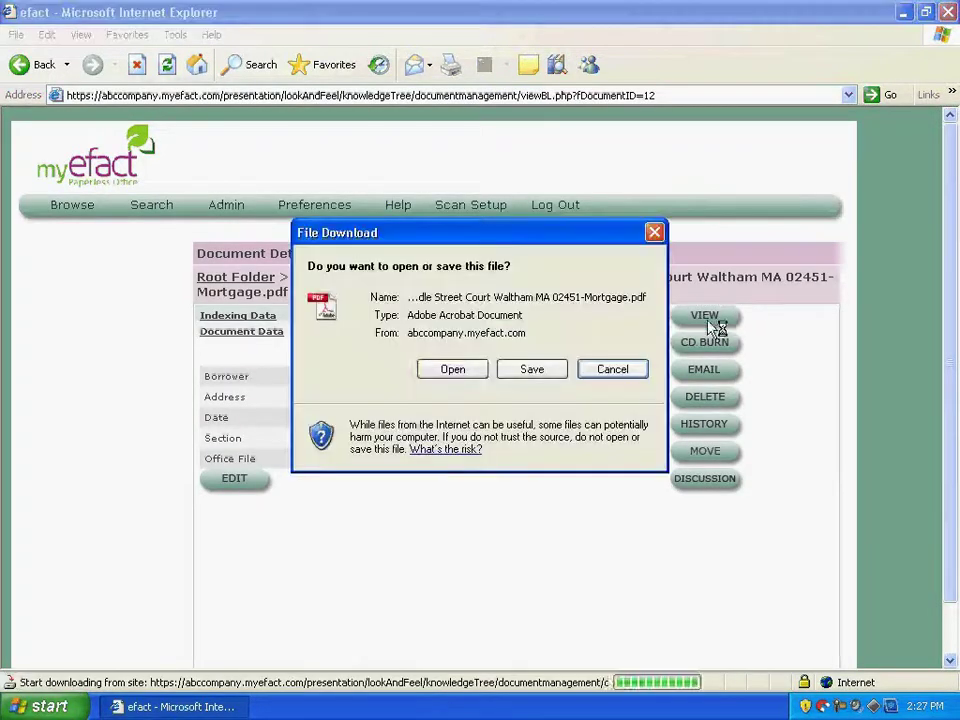
pyautogui.click(472, 369)
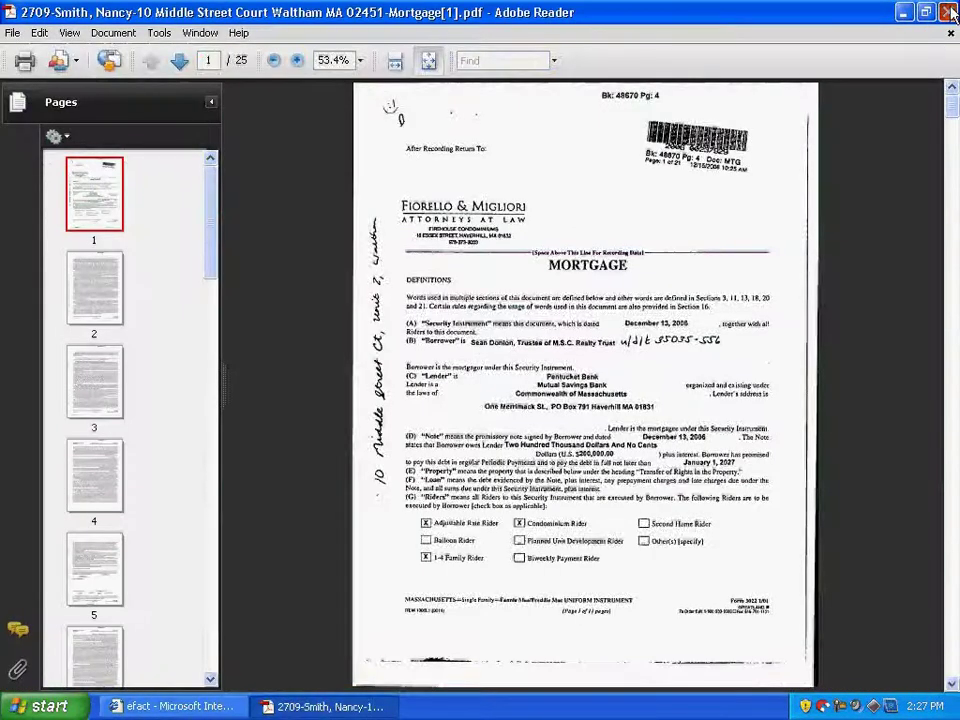
# Close the Mortgage PDF in Adobe Reader
pyautogui.click(946, 12)
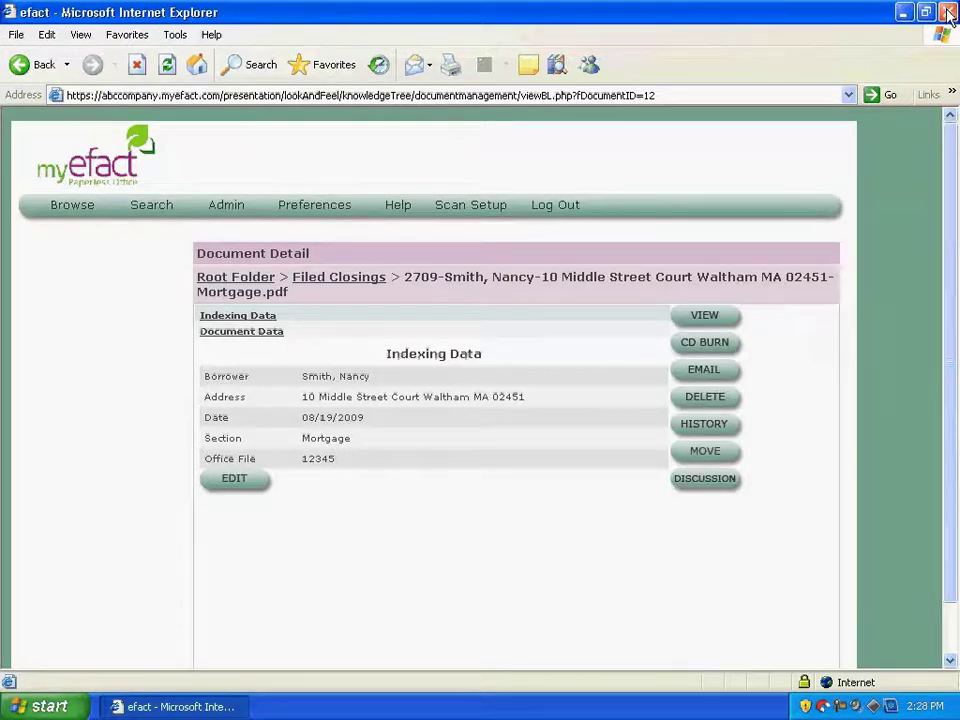
# Close the browser and scan a new batch using the Panasonic driver's current ADF Simplex, Black and White, 200 settings
pyautogui.click(948, 13)
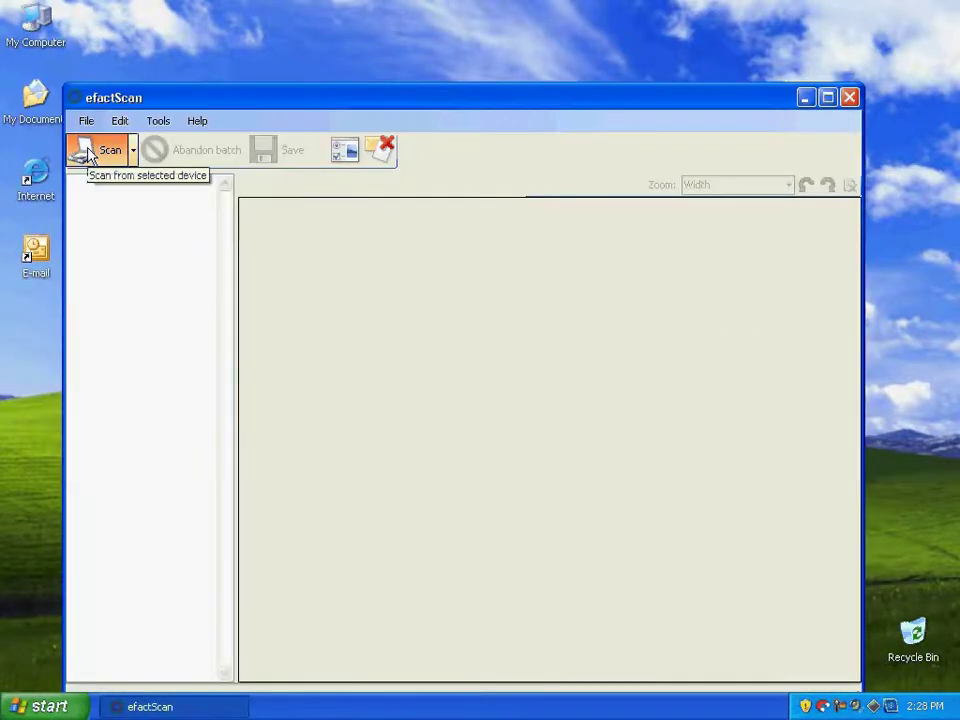
pyautogui.click(88, 150)
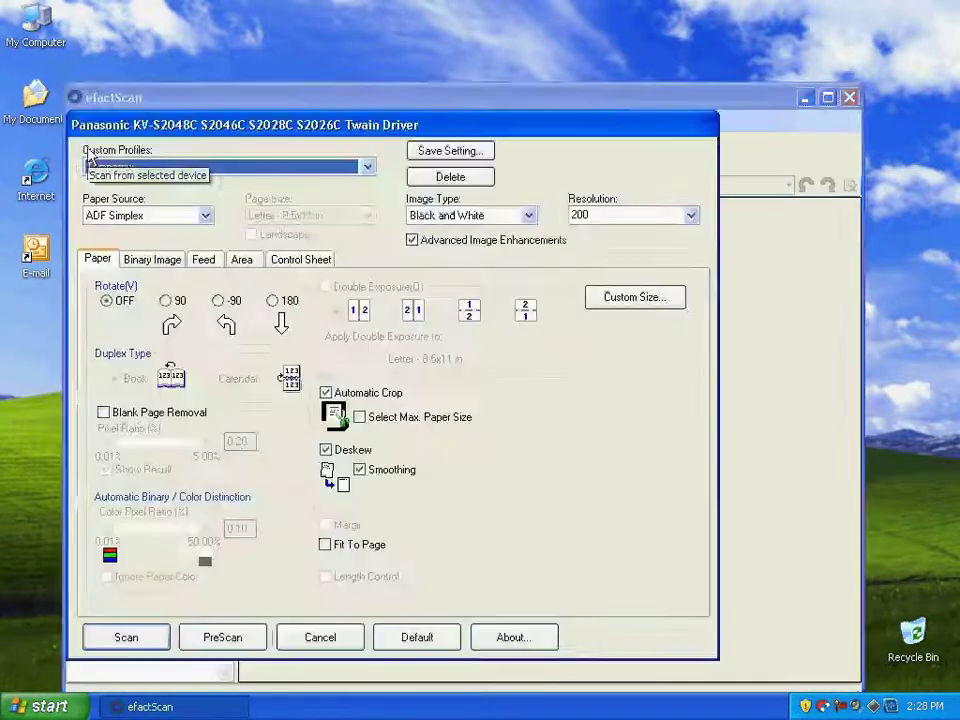
pyautogui.click(127, 637)
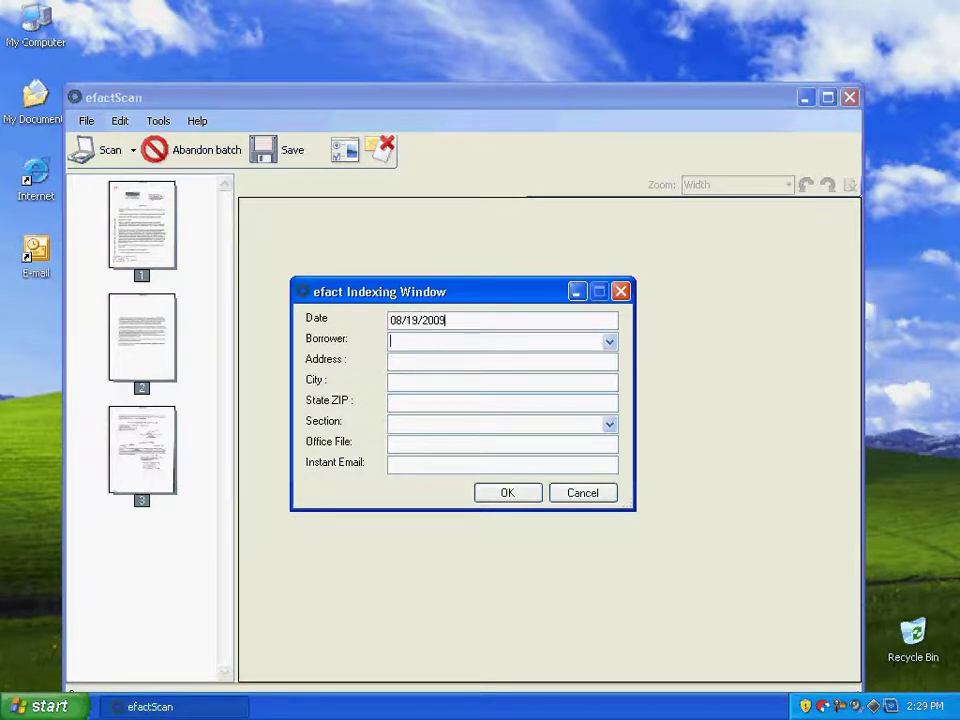
# Fill in the auto-completed borrower name and street address, dismissing the State/ZIP format warning
pyautogui.press('Tab')
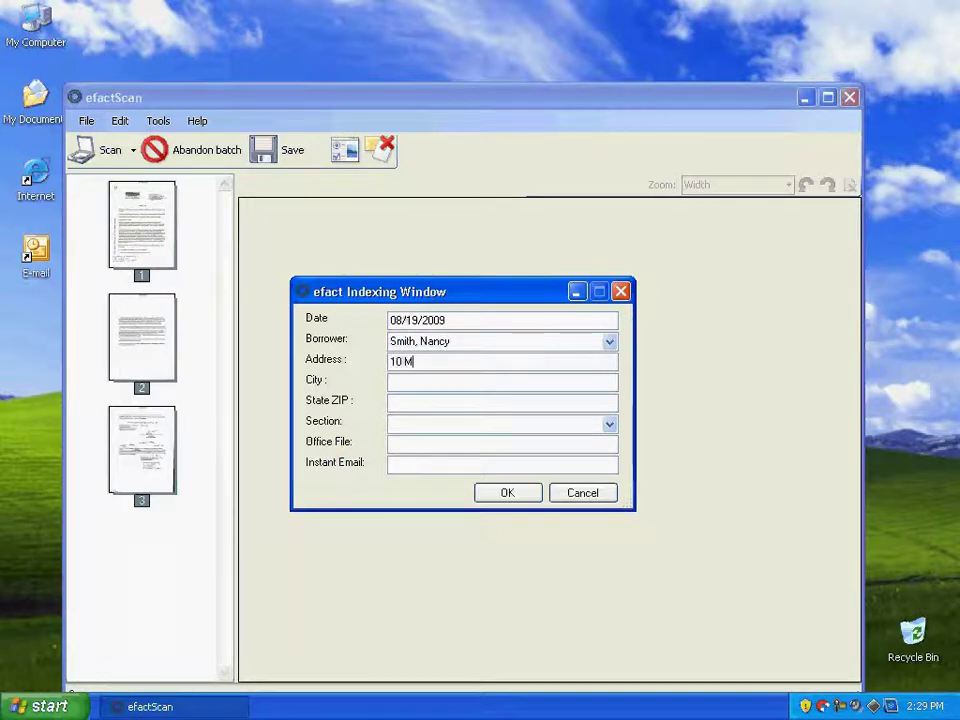
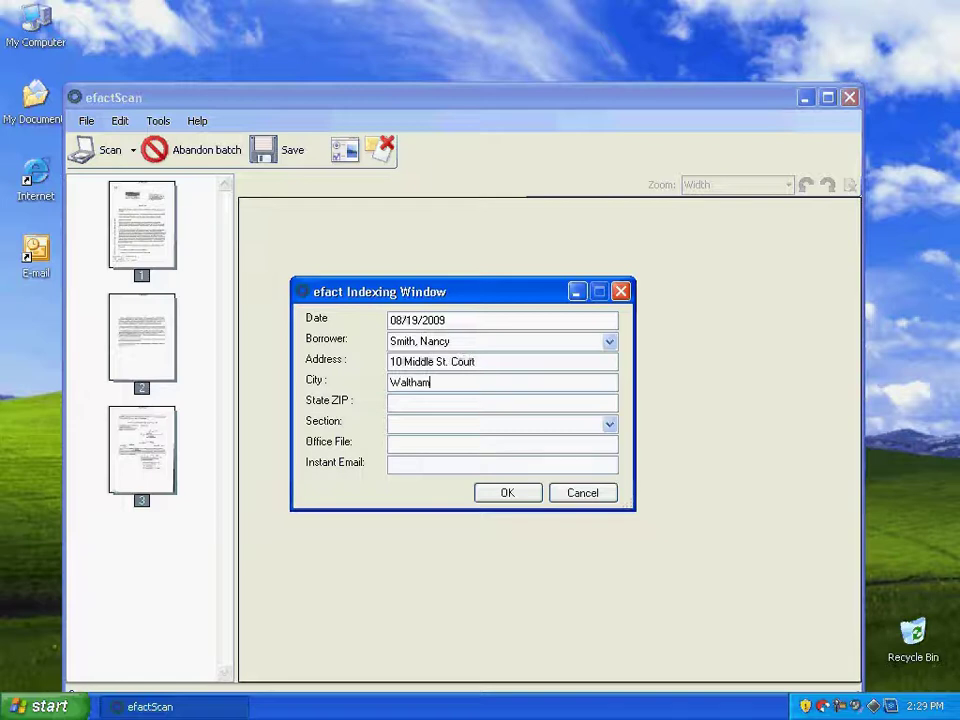
pyautogui.press('Tab')
pyautogui.press('Return')
# Set the section to Deed with instant email, file the batch, and close efactScan
pyautogui.write('A')
pyautogui.write('Deed')
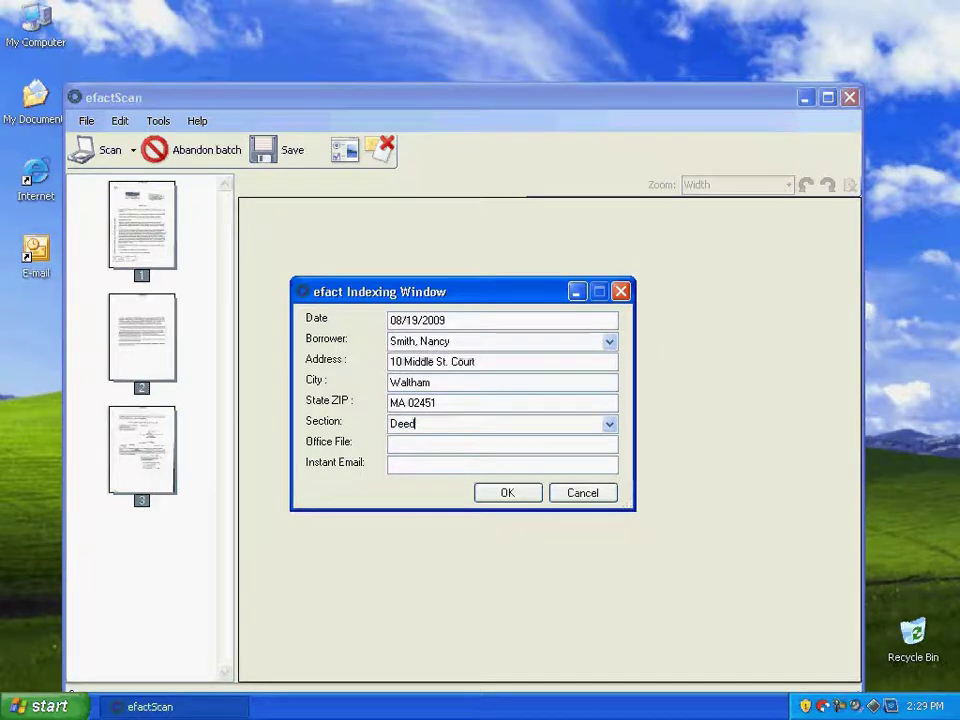
pyautogui.click(465, 461)
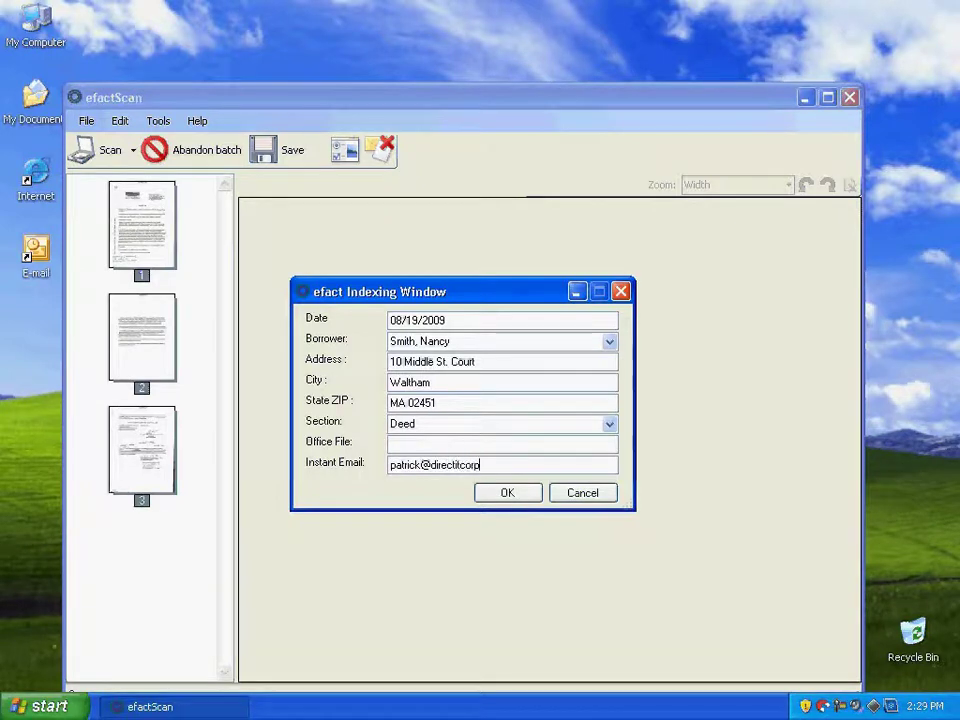
pyautogui.click(519, 492)
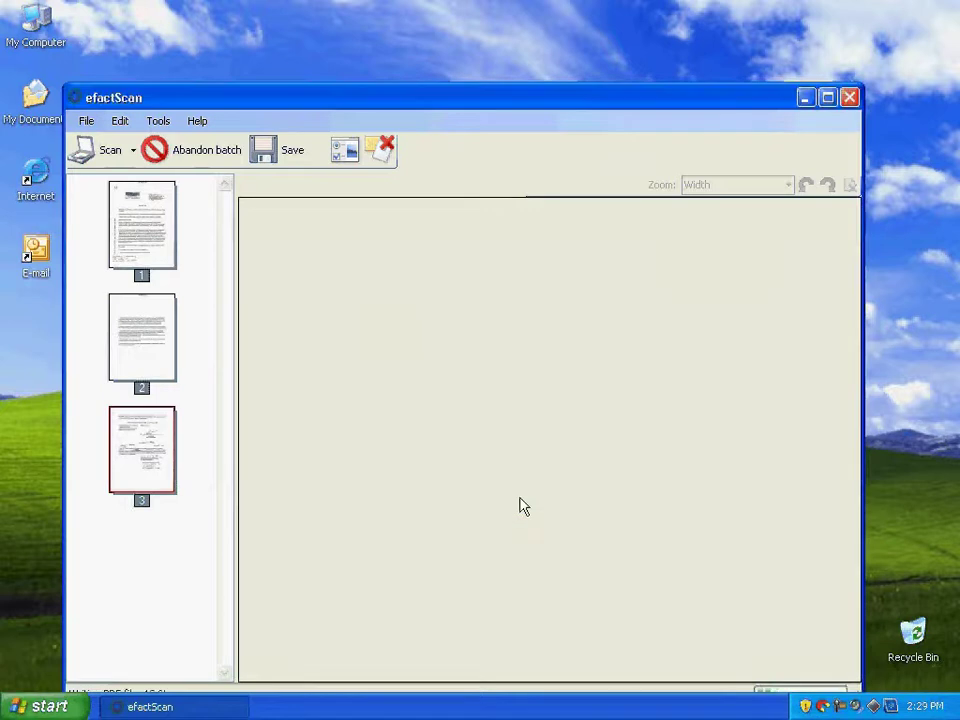
pyautogui.click(851, 97)
# Open the myefact site full screen and log in as the admin user
pyautogui.doubleClick(396, 327)
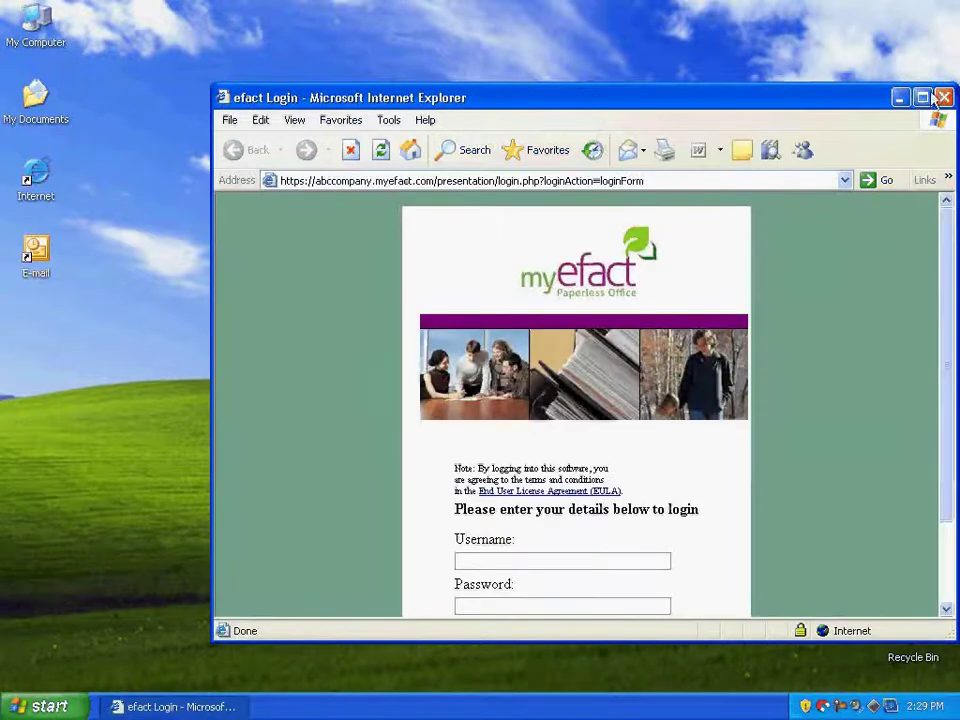
pyautogui.click(922, 97)
pyautogui.write('admin')
pyautogui.press('Tab')
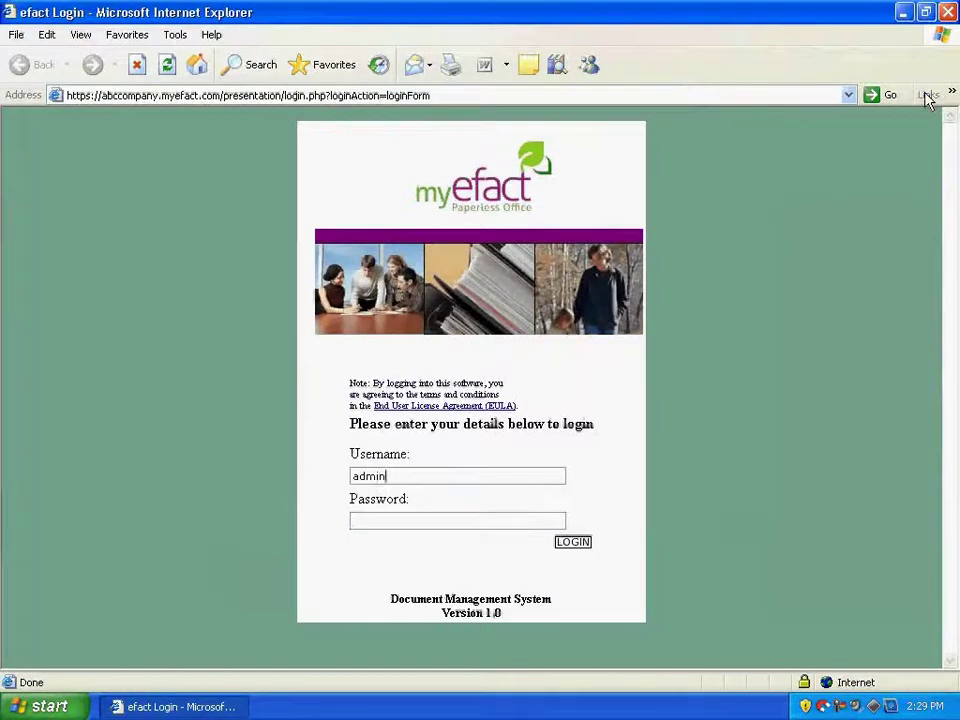
pyautogui.press('Return')
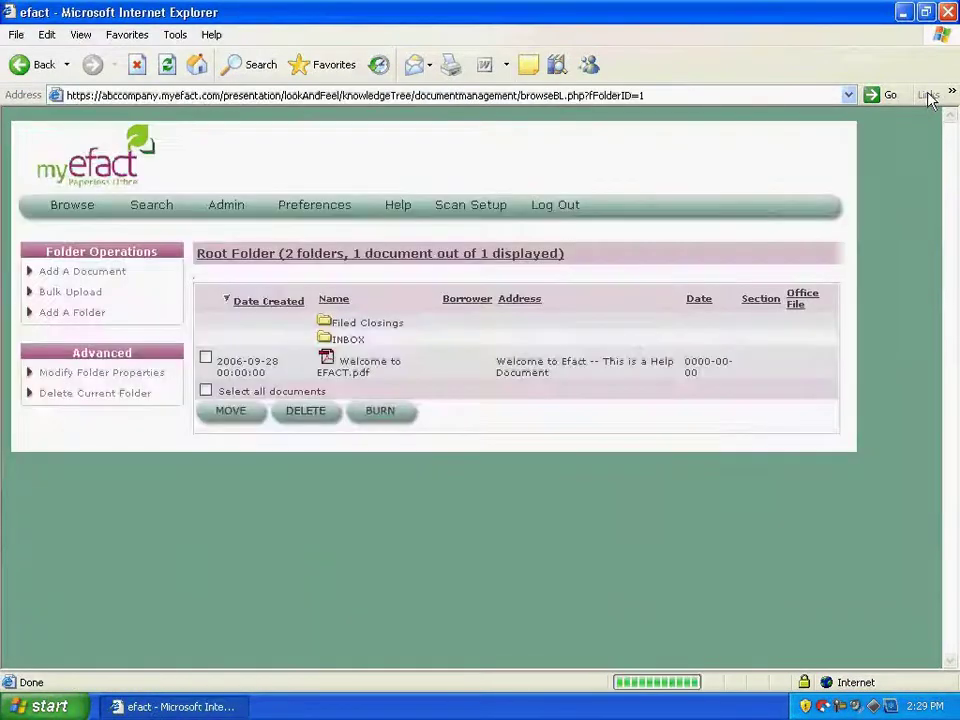
# Search by borrower name, check the Mortgage and Deed results, and request the Deed PDF
pyautogui.click(135, 214)
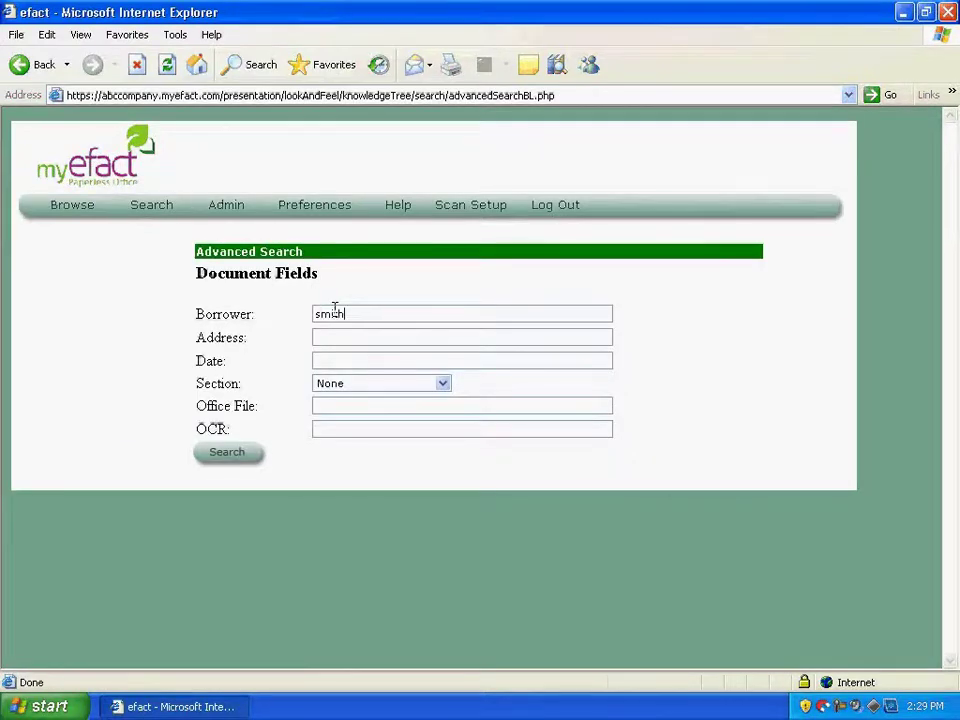
pyautogui.press('Return')
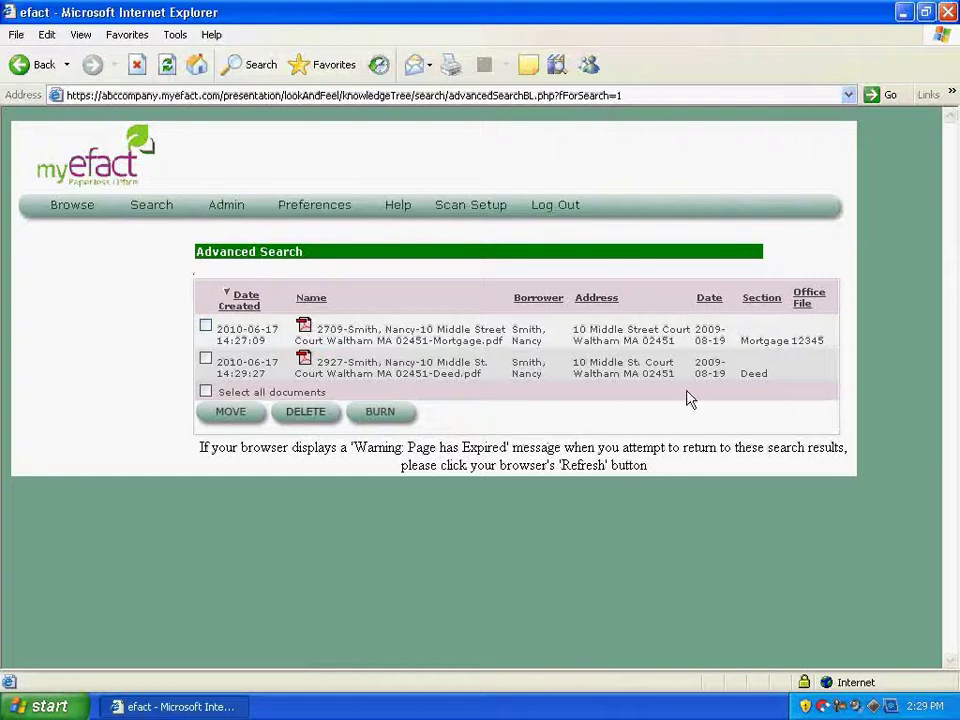
pyautogui.doubleClick(757, 341)
pyautogui.doubleClick(757, 372)
pyautogui.click(414, 372)
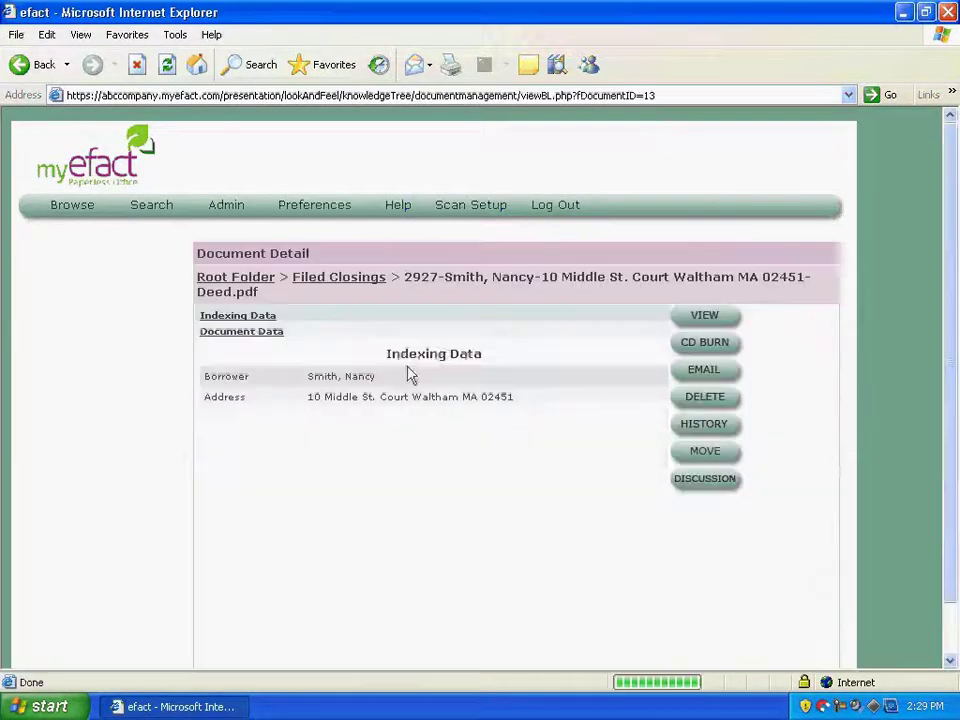
pyautogui.click(702, 318)
# View the Deed PDF in Adobe Reader, close it, and return to the search results
pyautogui.click(455, 371)
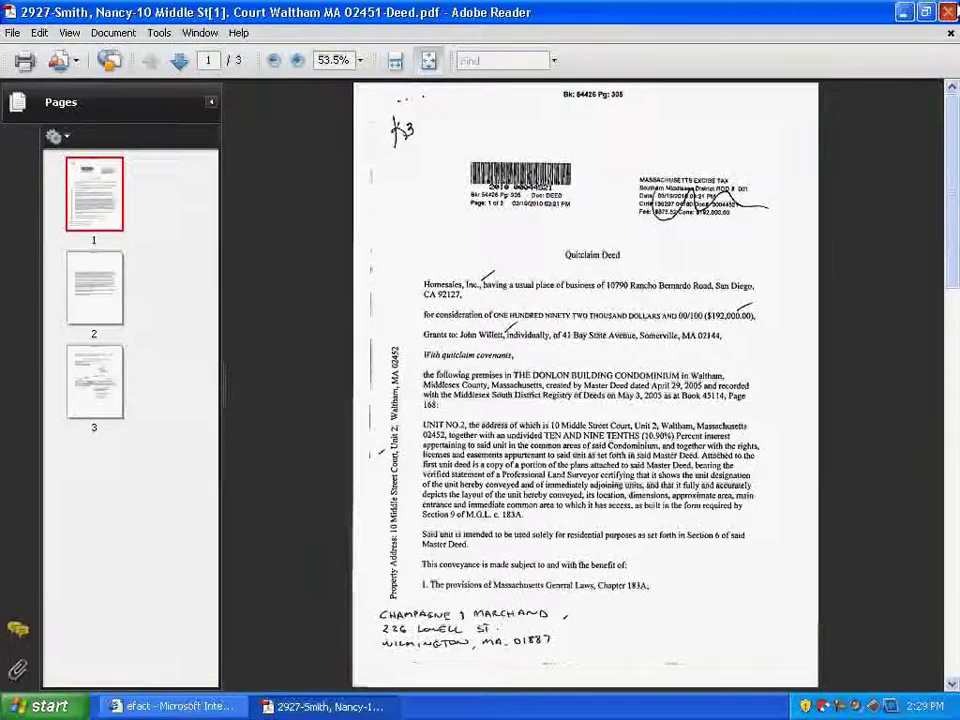
pyautogui.click(948, 12)
pyautogui.click(20, 65)
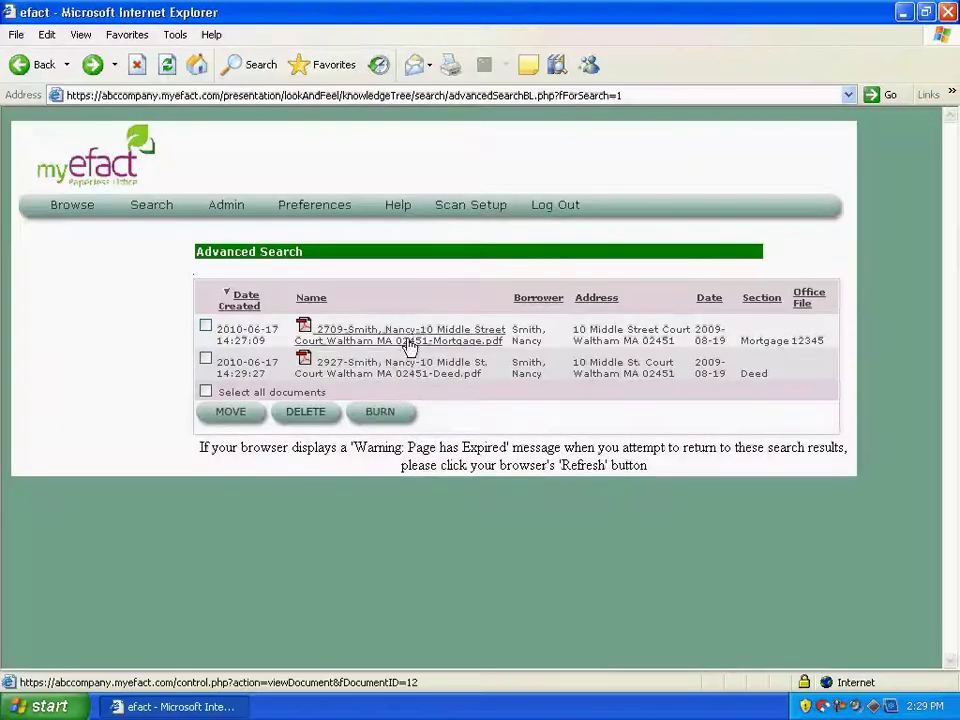
# Open the Mortgage PDF from its detail page without saving it
pyautogui.click(410, 340)
pyautogui.click(708, 316)
pyautogui.click(478, 368)
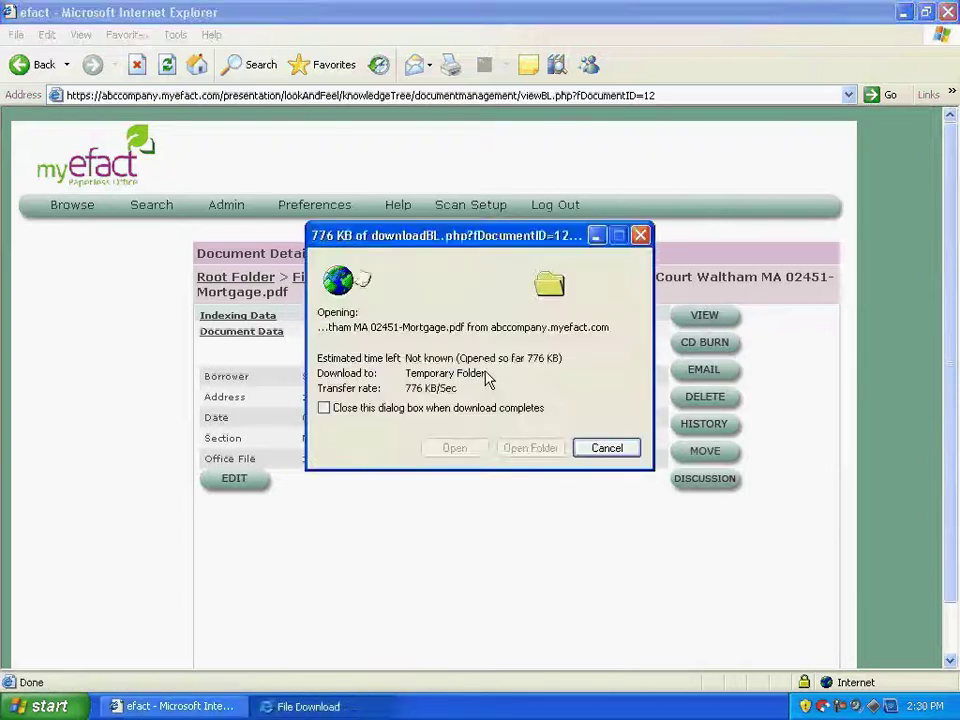